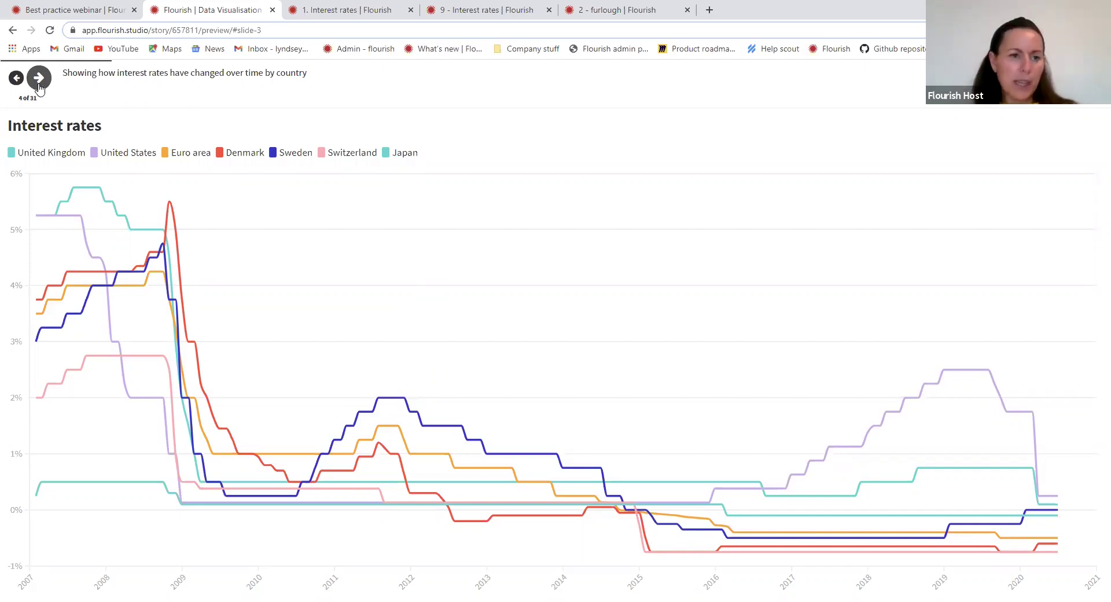
Step through the interest rates story slides up to slide 11, reviewing each best-practice change, including a look back at the negative-zone colouring slide.
{"action": "left_click", "coordinate": [39, 78]}
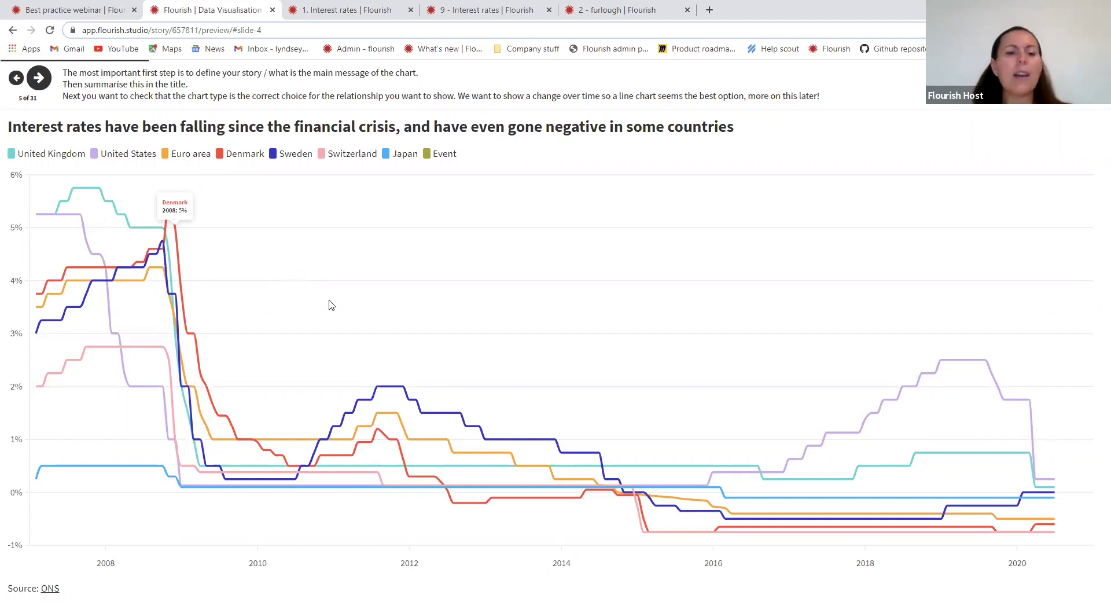
{"action": "left_click", "coordinate": [39, 78]}
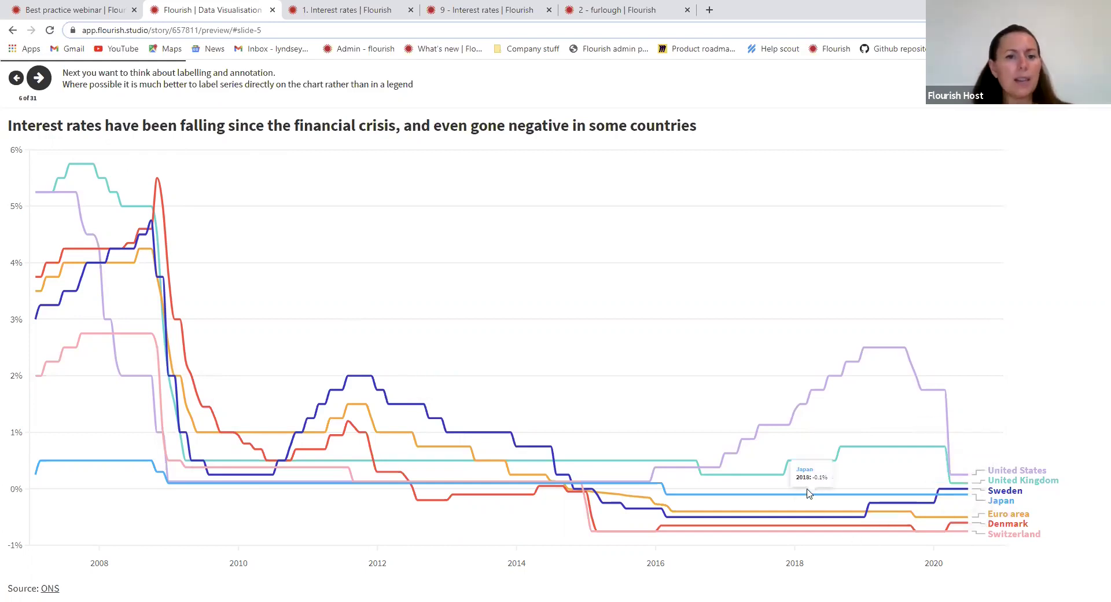
{"action": "left_click", "coordinate": [39, 78]}
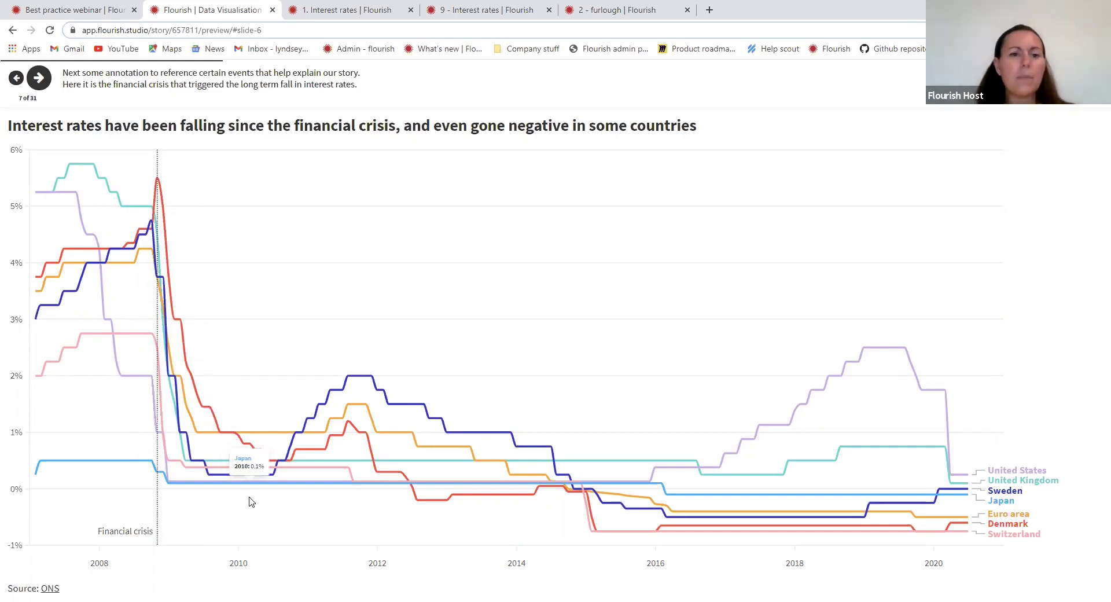
{"action": "left_click", "coordinate": [43, 87]}
{"action": "left_click", "coordinate": [43, 87]}
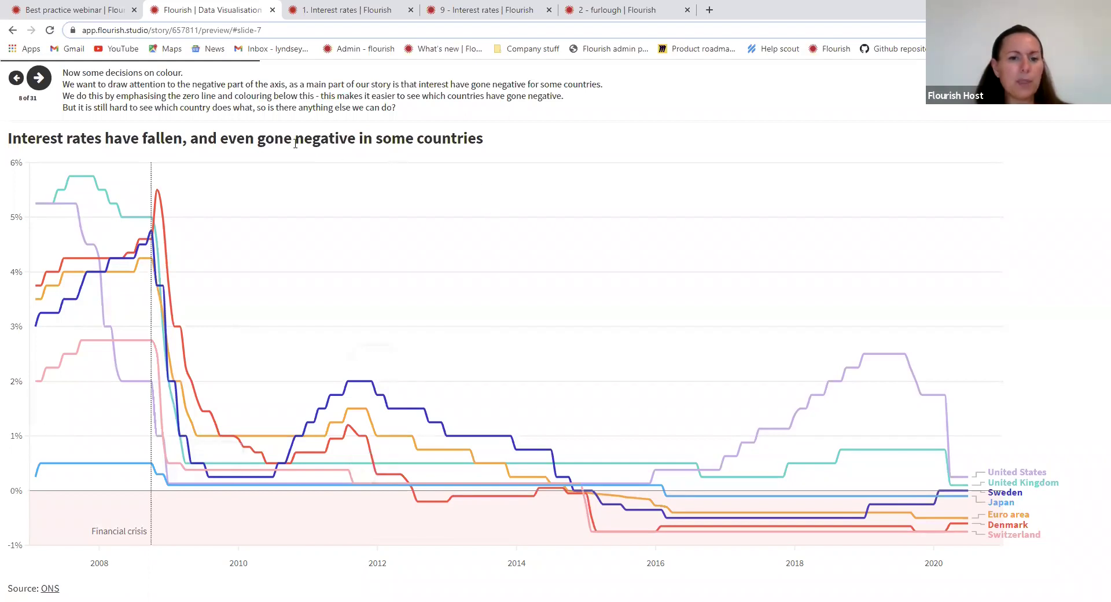
{"action": "left_click", "coordinate": [41, 81]}
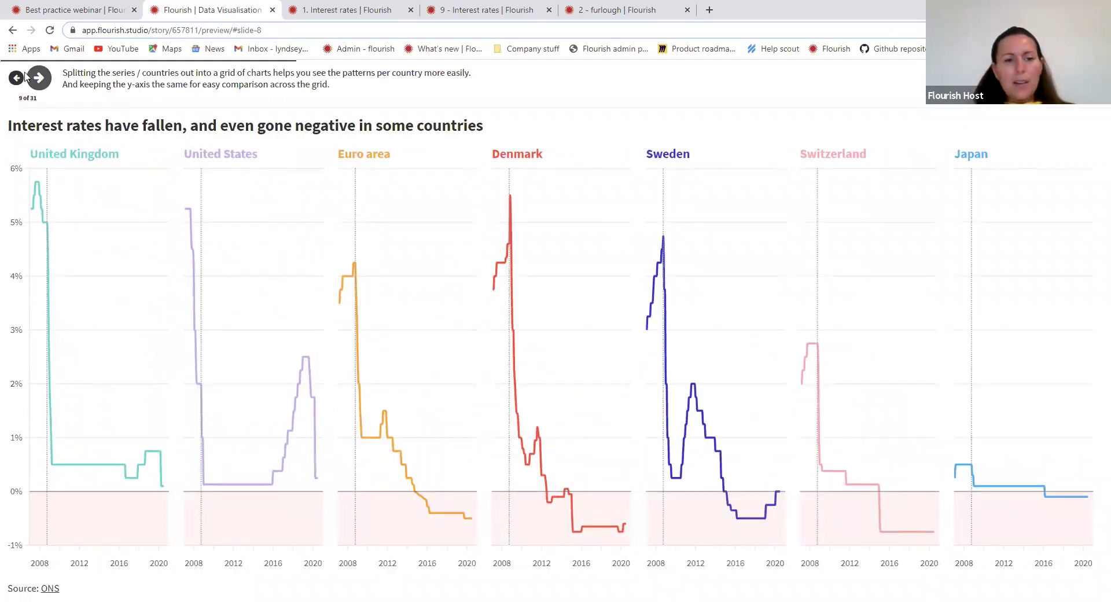
{"action": "left_click", "coordinate": [17, 78]}
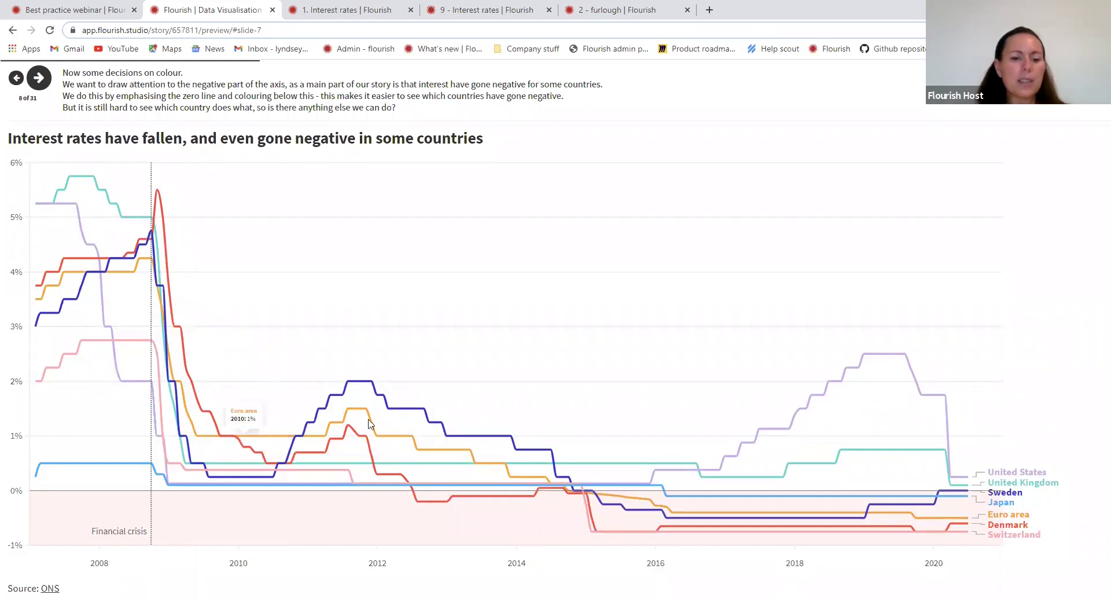
{"action": "left_click", "coordinate": [39, 78]}
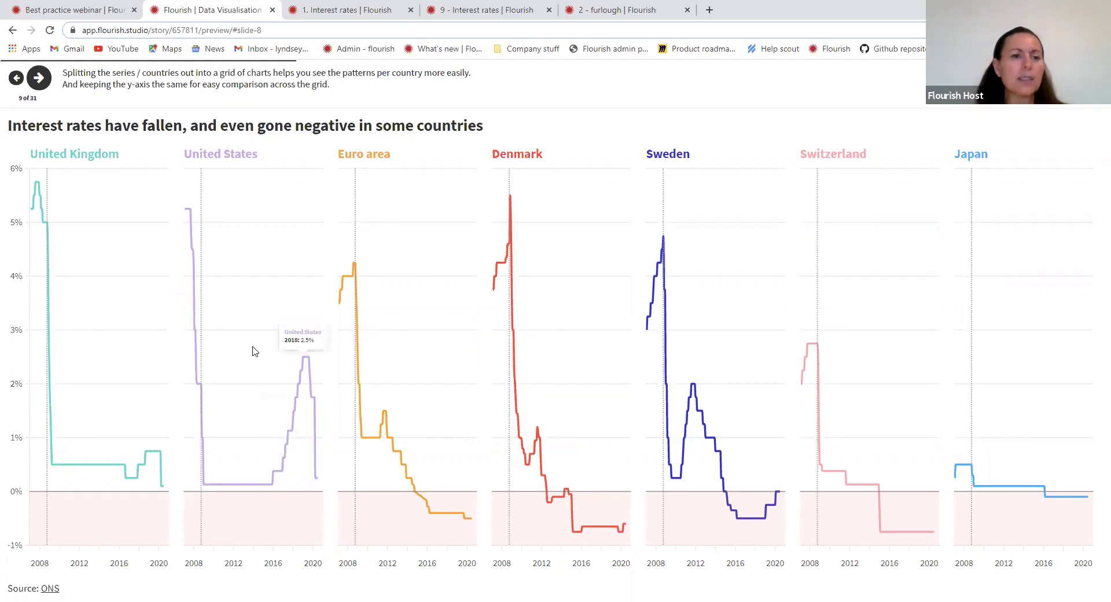
{"action": "left_click", "coordinate": [42, 80]}
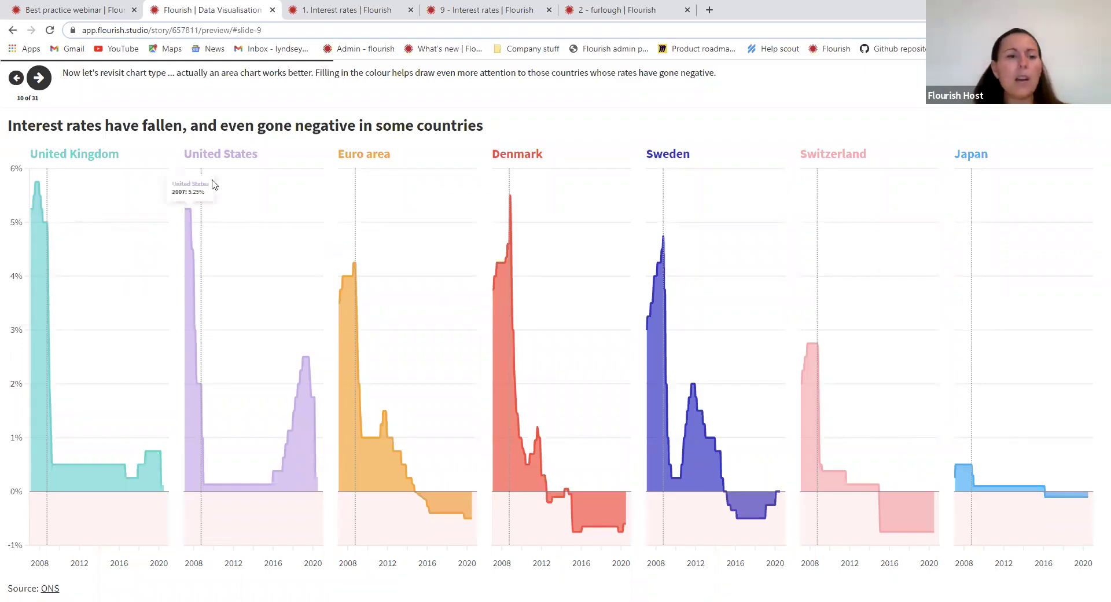
{"action": "left_click", "coordinate": [39, 79]}
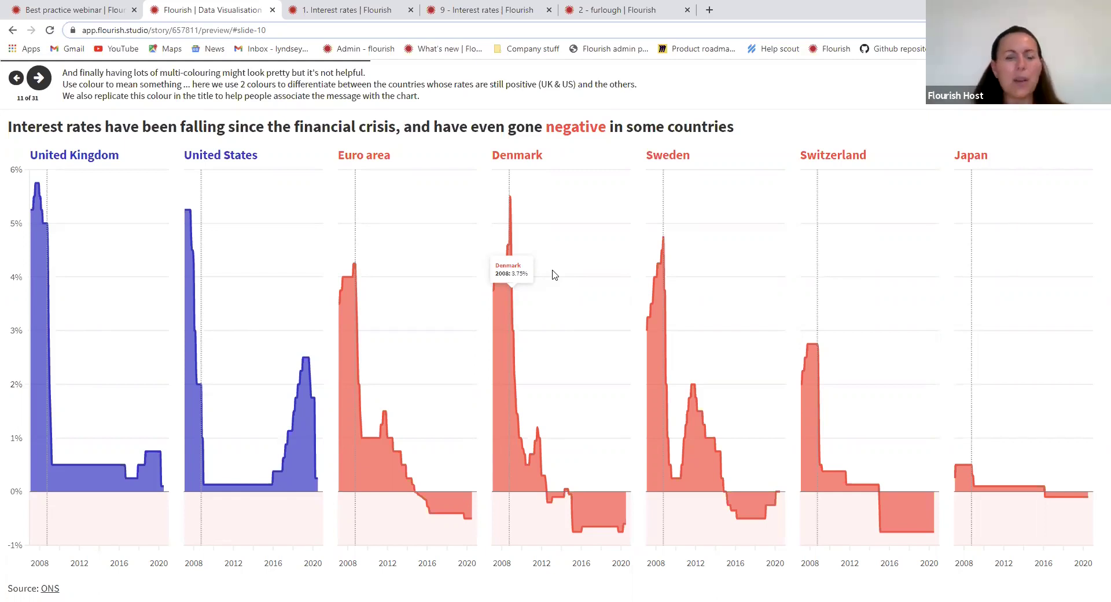
Open the "1. Interest rates" chart project and examine the title setting in its header options.
{"action": "left_click", "coordinate": [355, 13]}
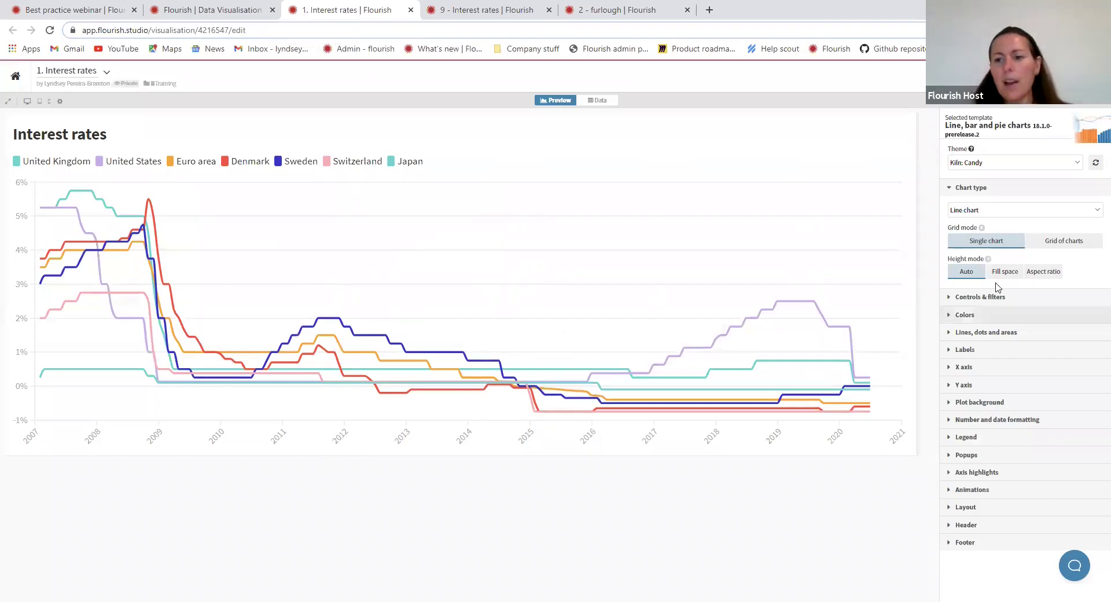
{"action": "left_click", "coordinate": [952, 188]}
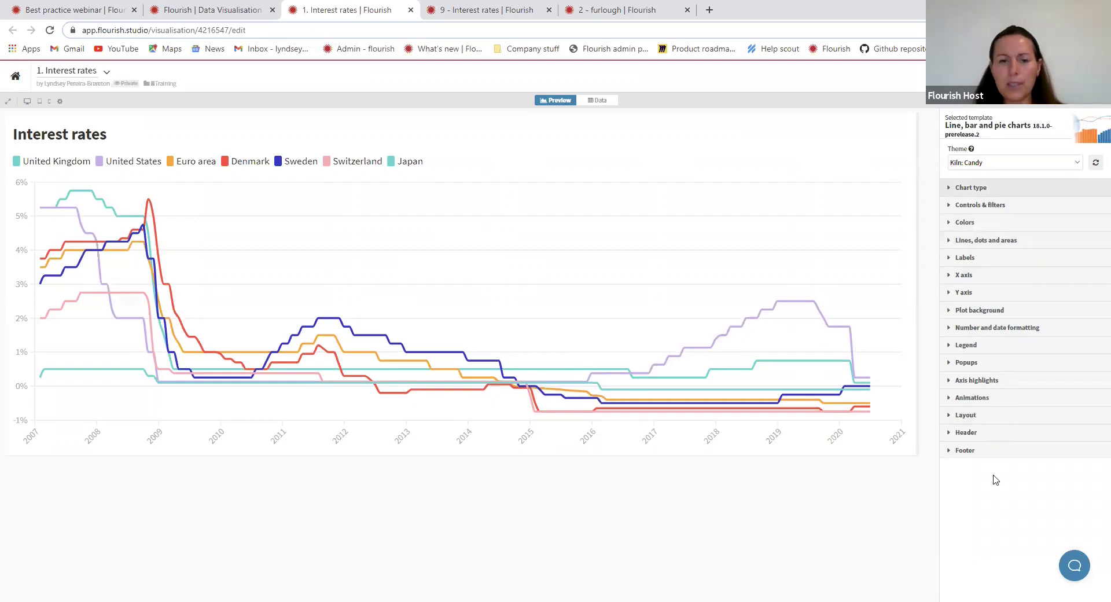
{"action": "left_click", "coordinate": [976, 438]}
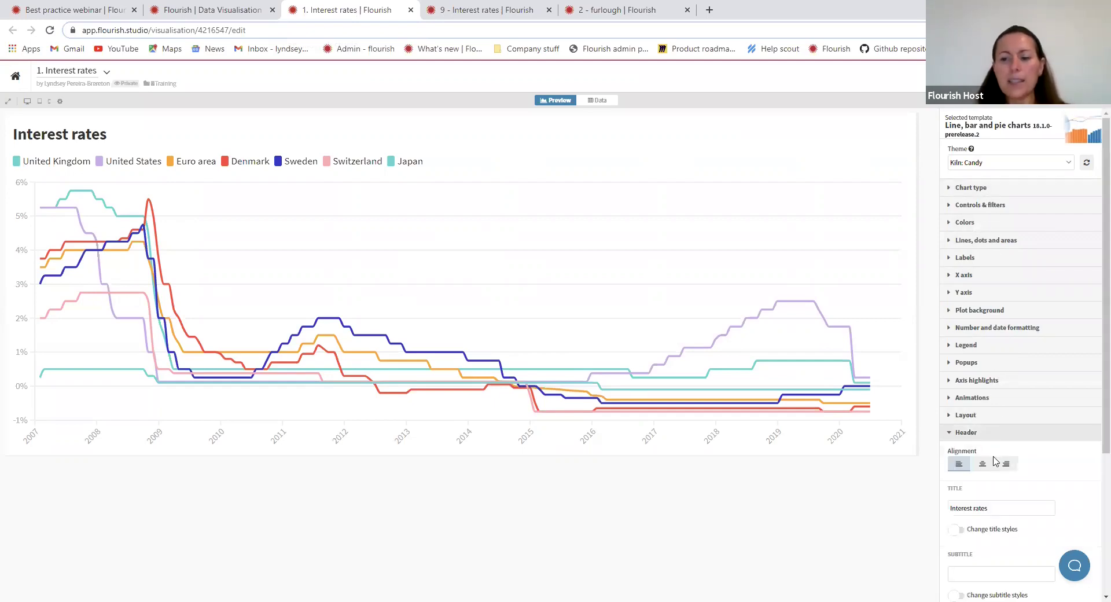
{"action": "triple_click", "coordinate": [1009, 508]}
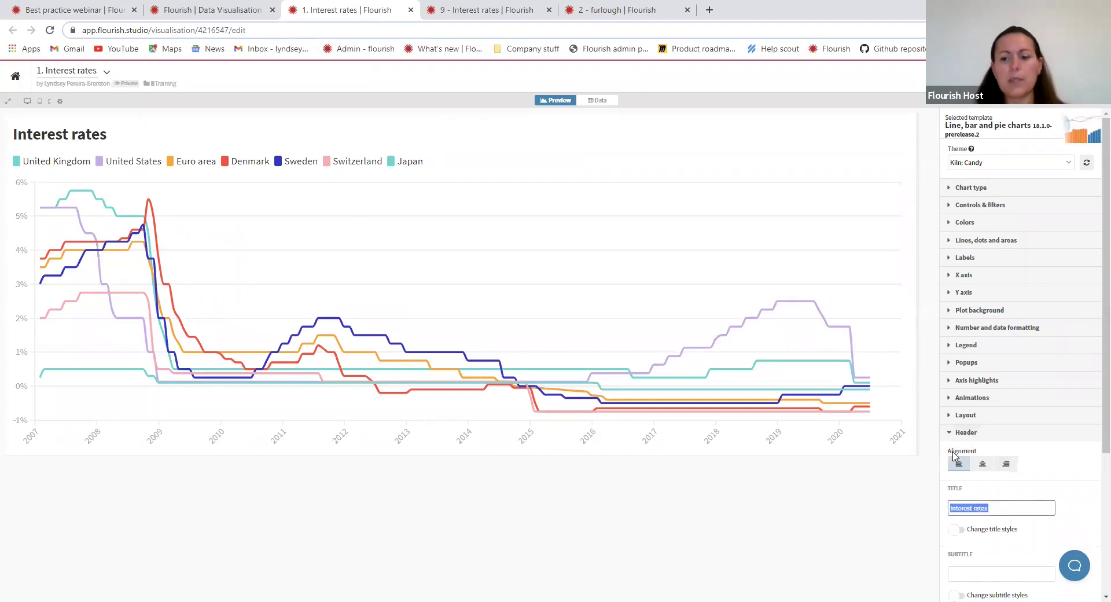
{"action": "left_click", "coordinate": [972, 438]}
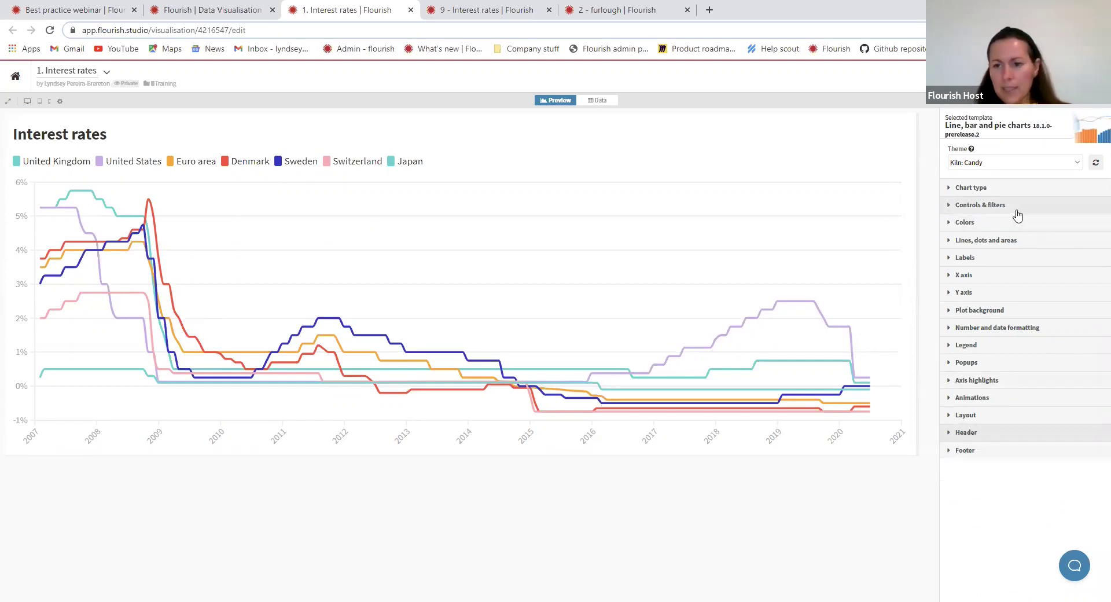
Show labels directly on the chart's lines and set their connector line style to Straight.
{"action": "left_click", "coordinate": [1014, 256]}
{"action": "left_click", "coordinate": [960, 303]}
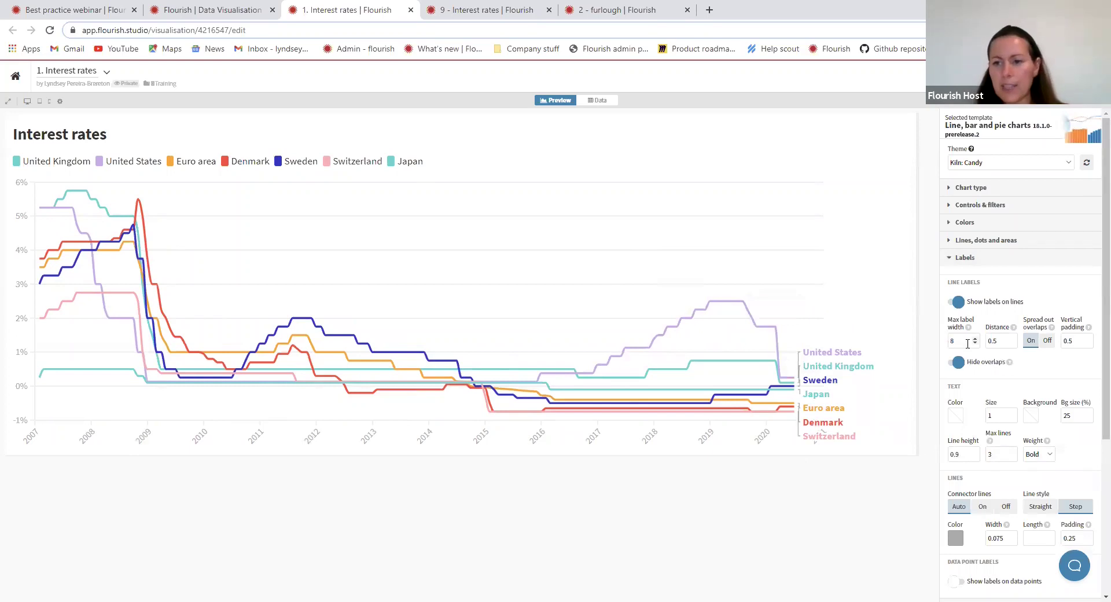
{"action": "scroll", "coordinate": [971, 358], "scroll_direction": "down", "scroll_amount": 2}
{"action": "scroll", "coordinate": [972, 357], "scroll_direction": "down", "scroll_amount": 2}
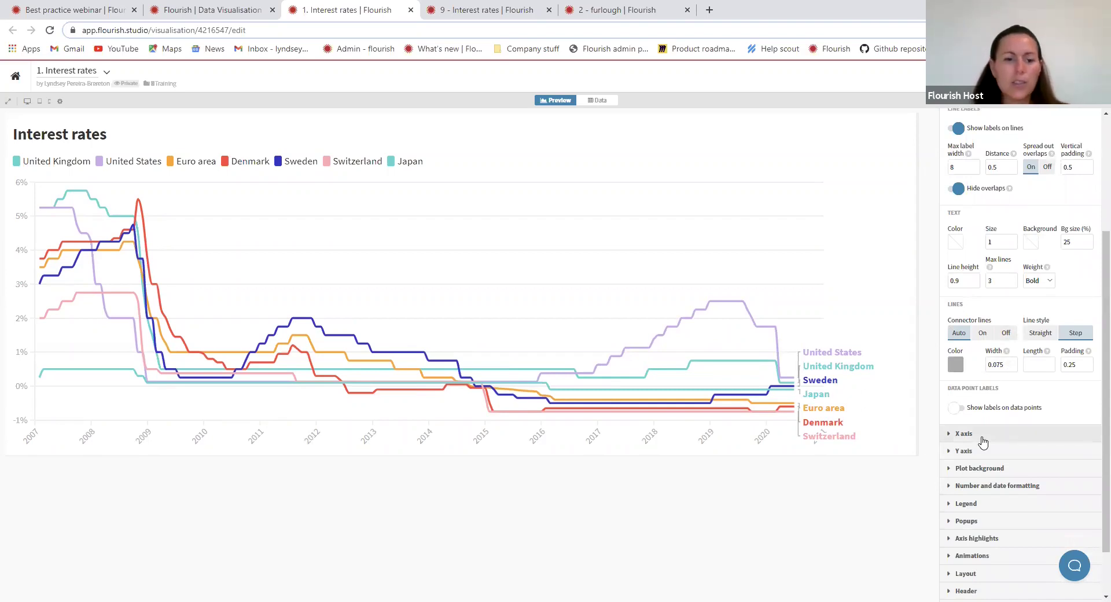
{"action": "scroll", "coordinate": [992, 396], "scroll_direction": "up", "scroll_amount": 2}
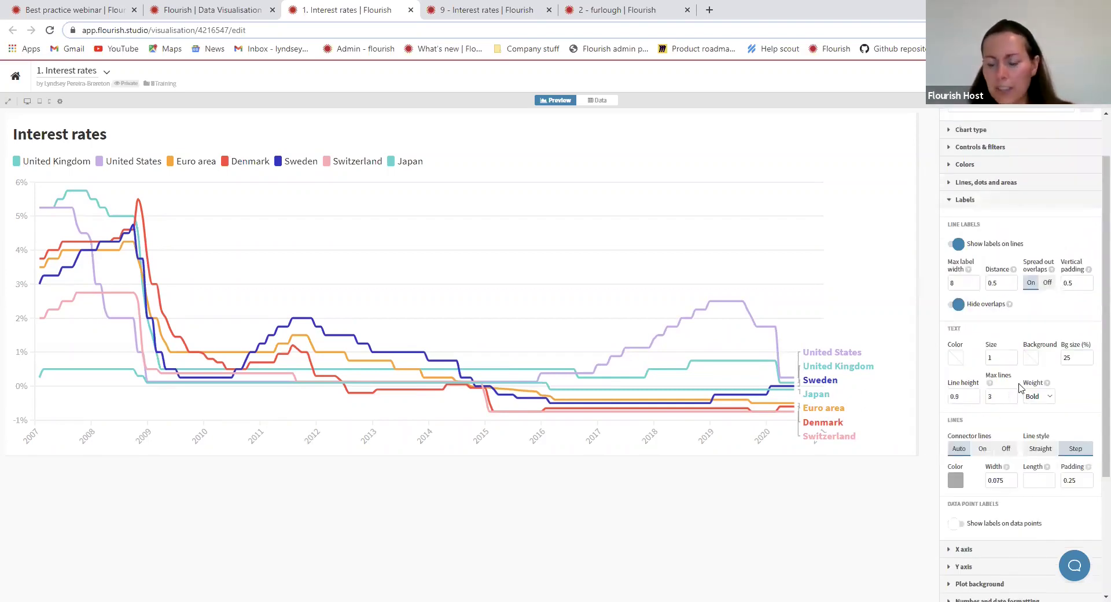
{"action": "scroll", "coordinate": [1021, 392], "scroll_direction": "down", "scroll_amount": 3}
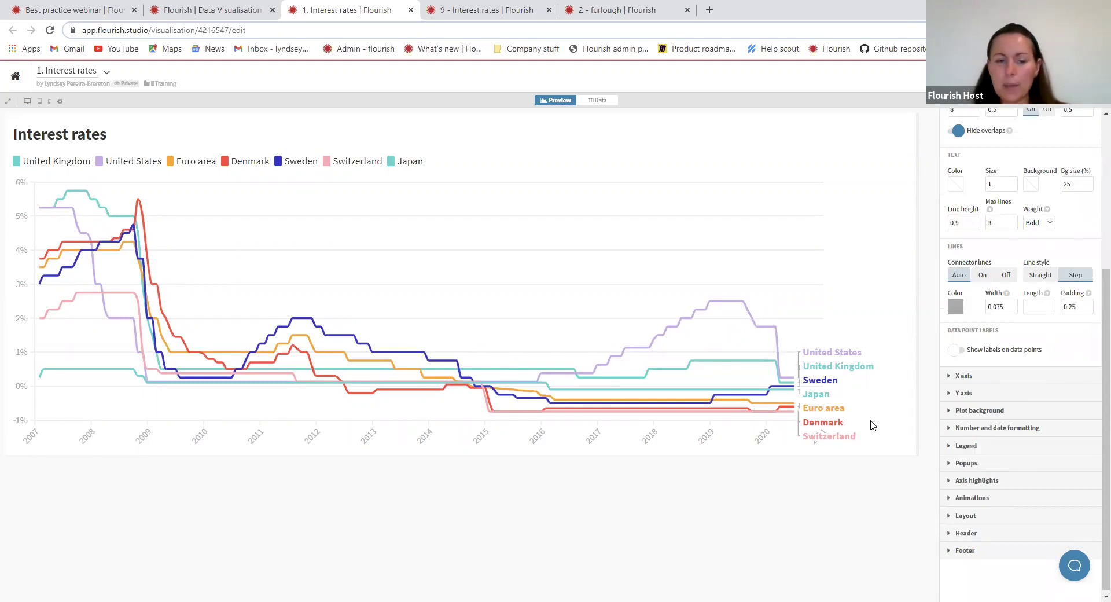
{"action": "scroll", "coordinate": [978, 308], "scroll_direction": "up", "scroll_amount": 2}
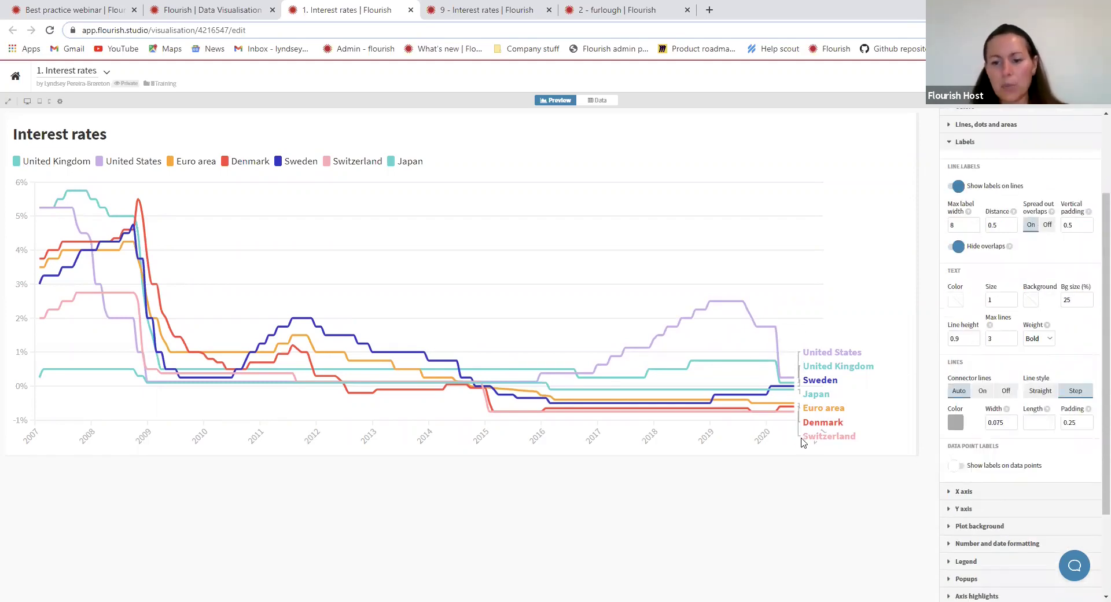
{"action": "left_click", "coordinate": [1040, 391]}
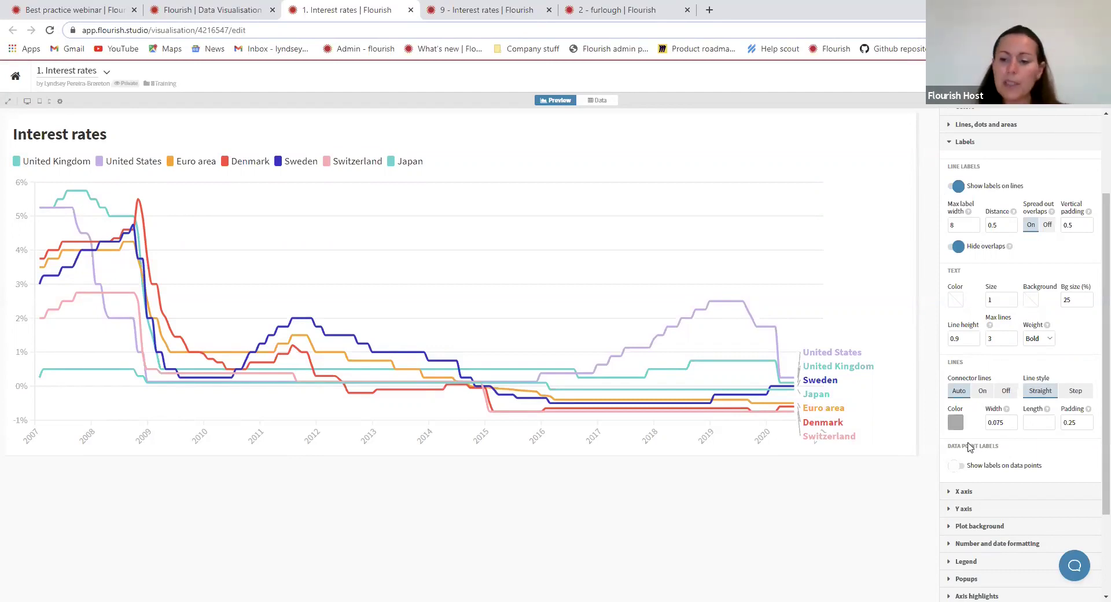
Turn the chart's legend mode off and close the label and legend settings.
{"action": "scroll", "coordinate": [972, 463], "scroll_direction": "down", "scroll_amount": 1}
{"action": "left_click", "coordinate": [977, 503]}
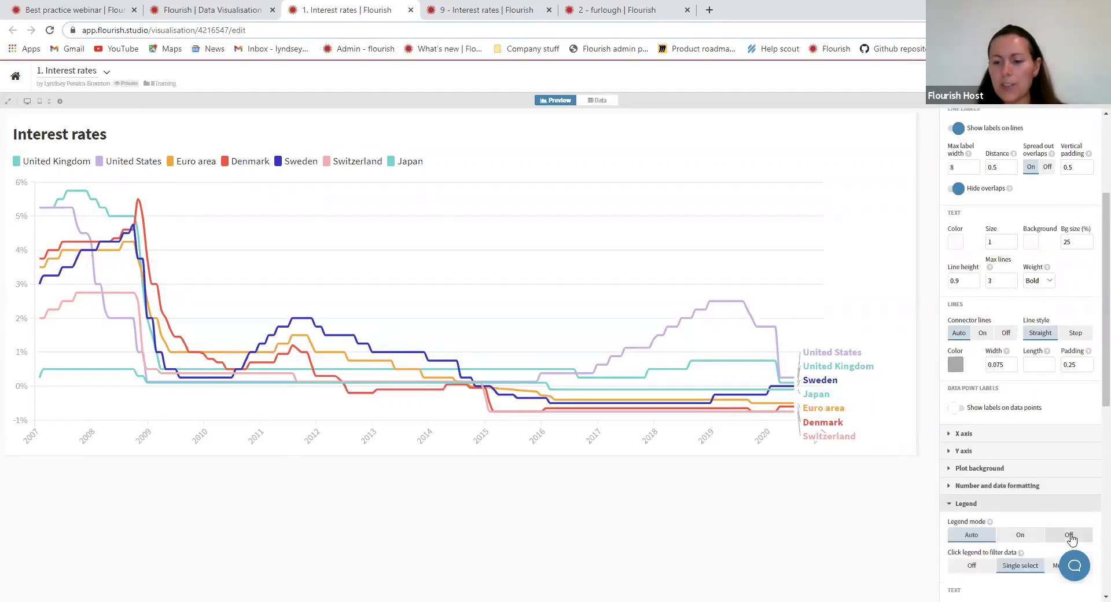
{"action": "left_click", "coordinate": [1069, 536]}
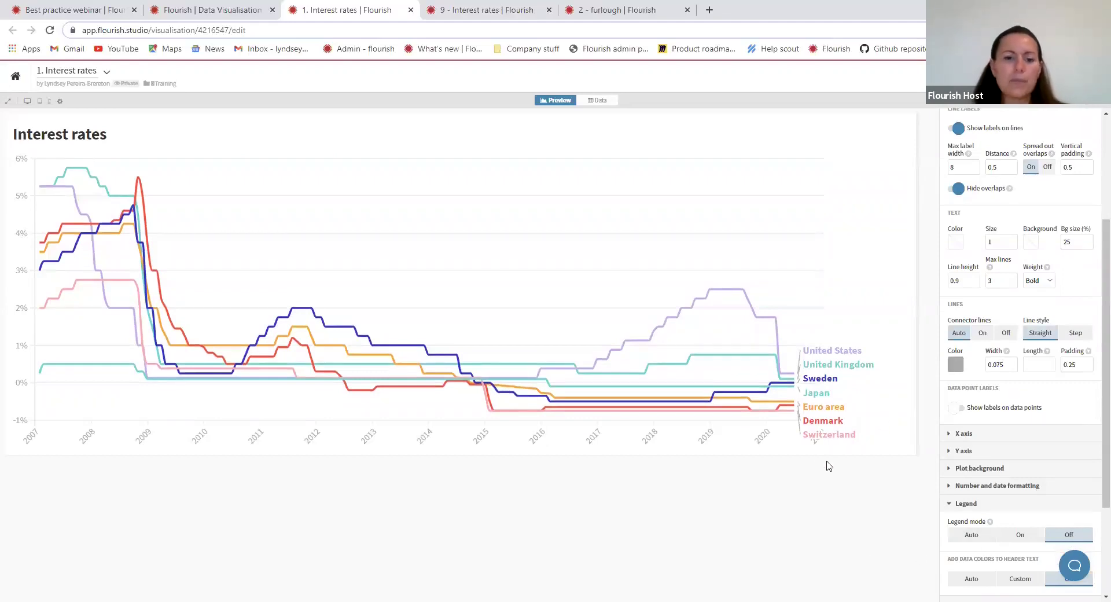
{"action": "scroll", "coordinate": [951, 347], "scroll_direction": "up", "scroll_amount": 4}
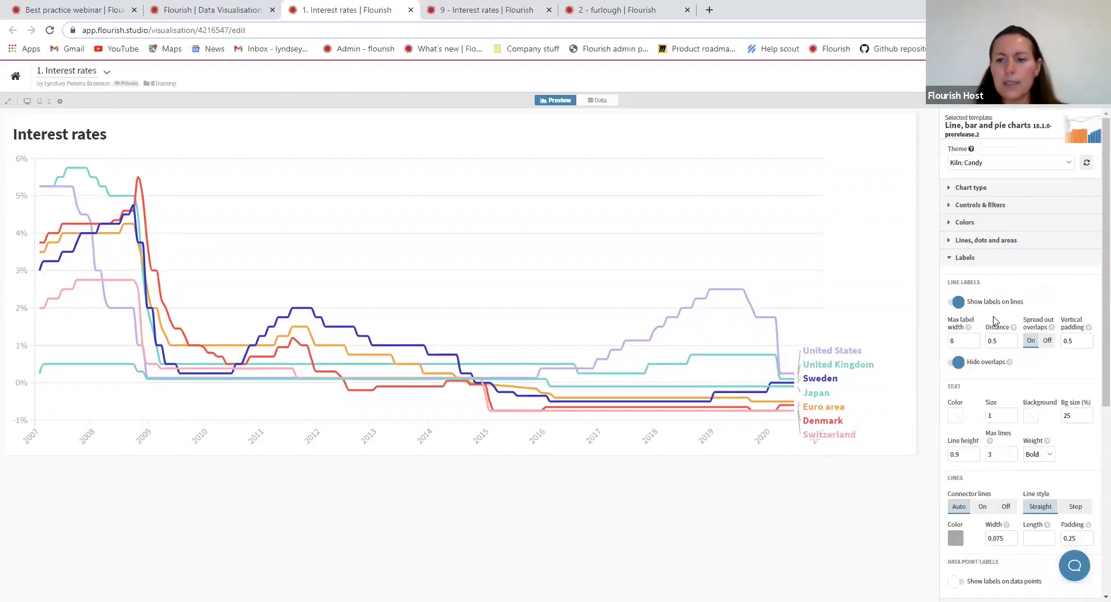
{"action": "left_click", "coordinate": [964, 257]}
{"action": "left_click", "coordinate": [980, 347]}
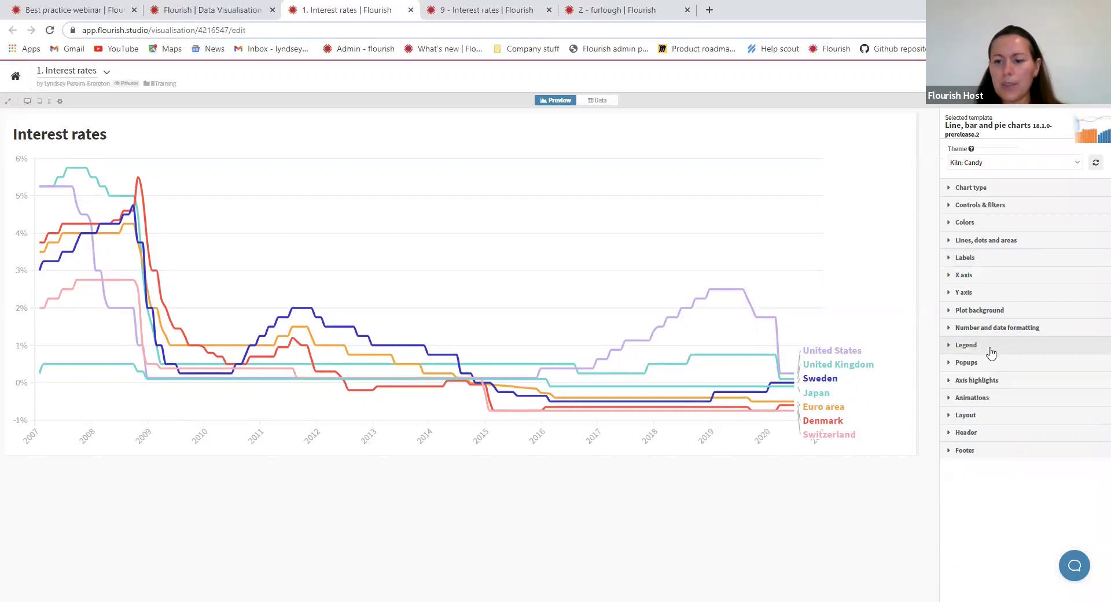
Show y-axis highlights and add an unlabelled line highlight at 0, with width 1.5 and dash 0.
{"action": "left_click", "coordinate": [1005, 385]}
{"action": "scroll", "coordinate": [1038, 404], "scroll_direction": "down", "scroll_amount": 5}
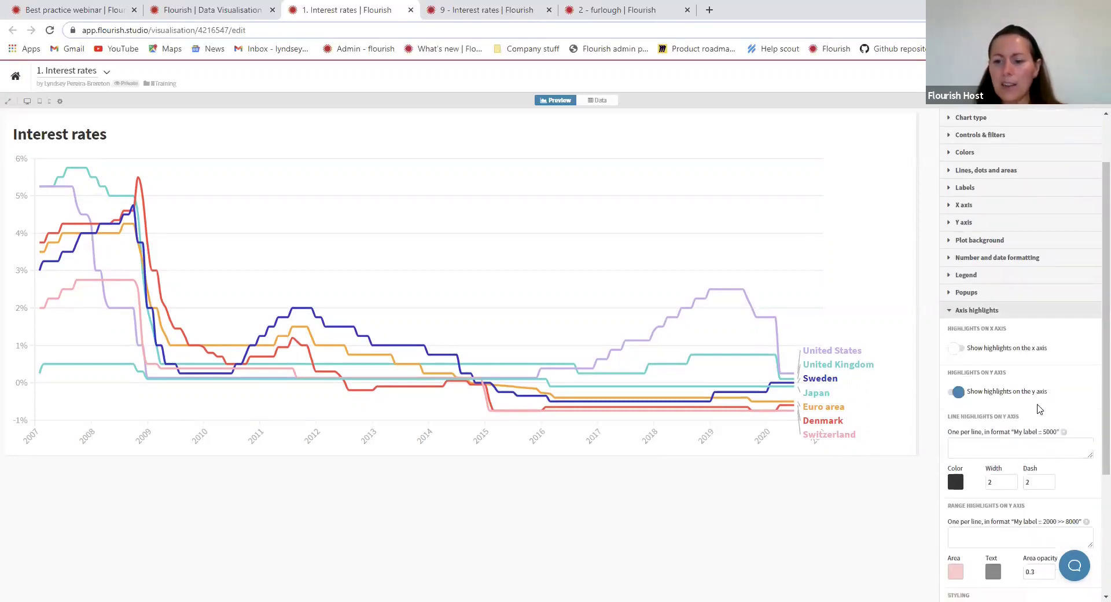
{"action": "scroll", "coordinate": [1038, 406], "scroll_direction": "down", "scroll_amount": 1}
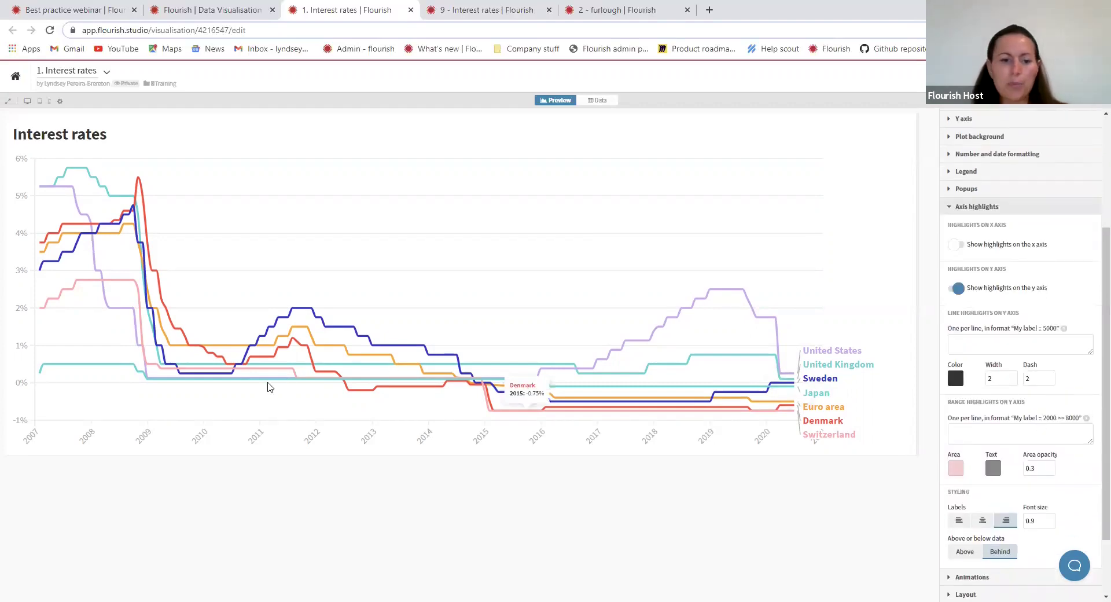
{"action": "left_click", "coordinate": [981, 342]}
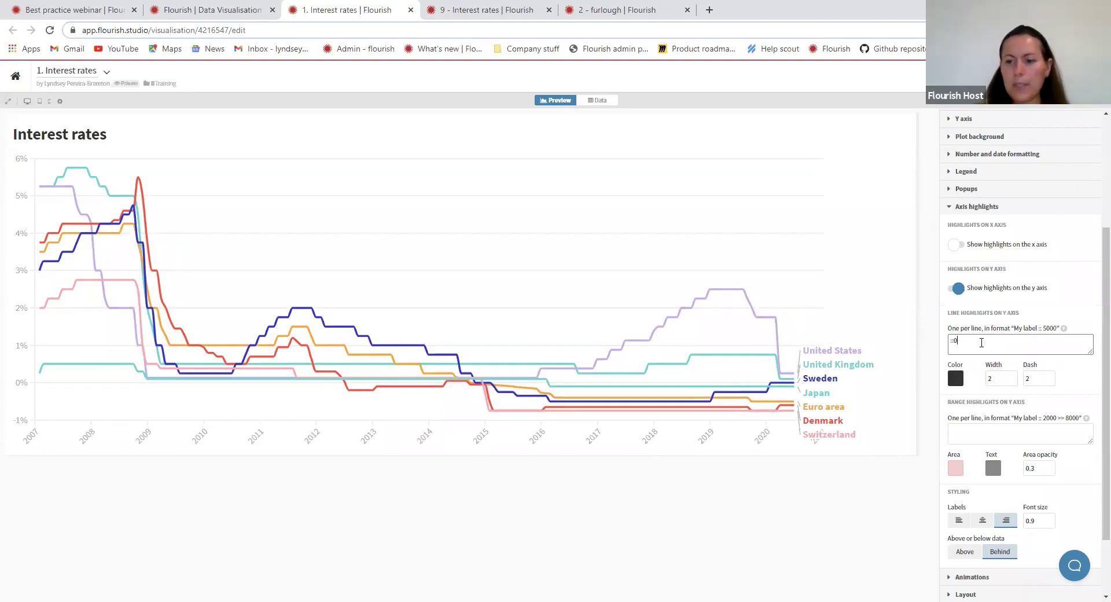
{"action": "left_click", "coordinate": [761, 520]}
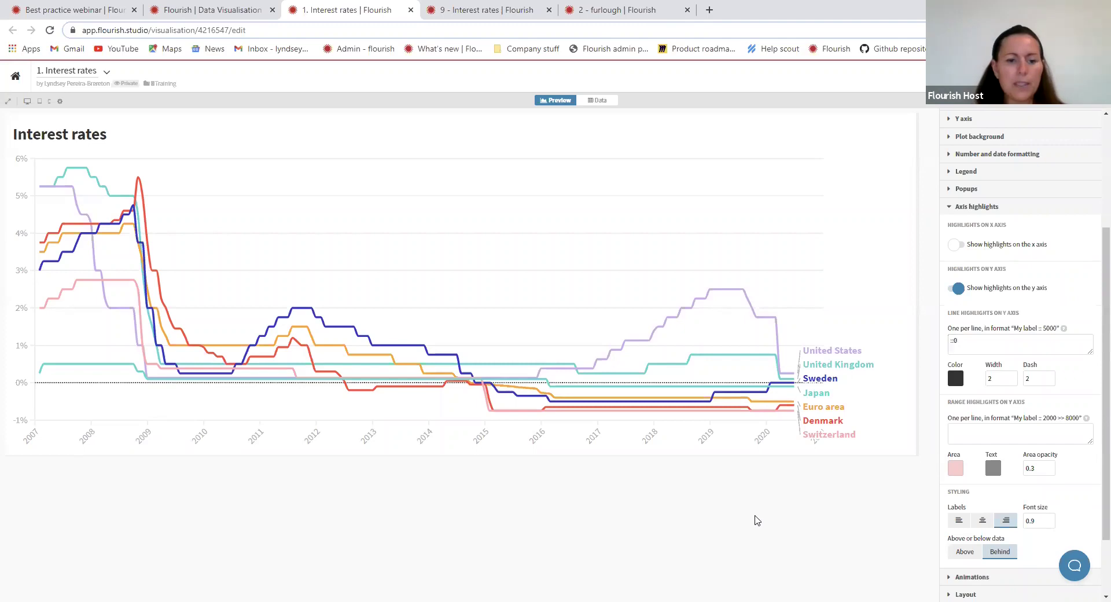
{"action": "left_click", "coordinate": [1050, 381]}
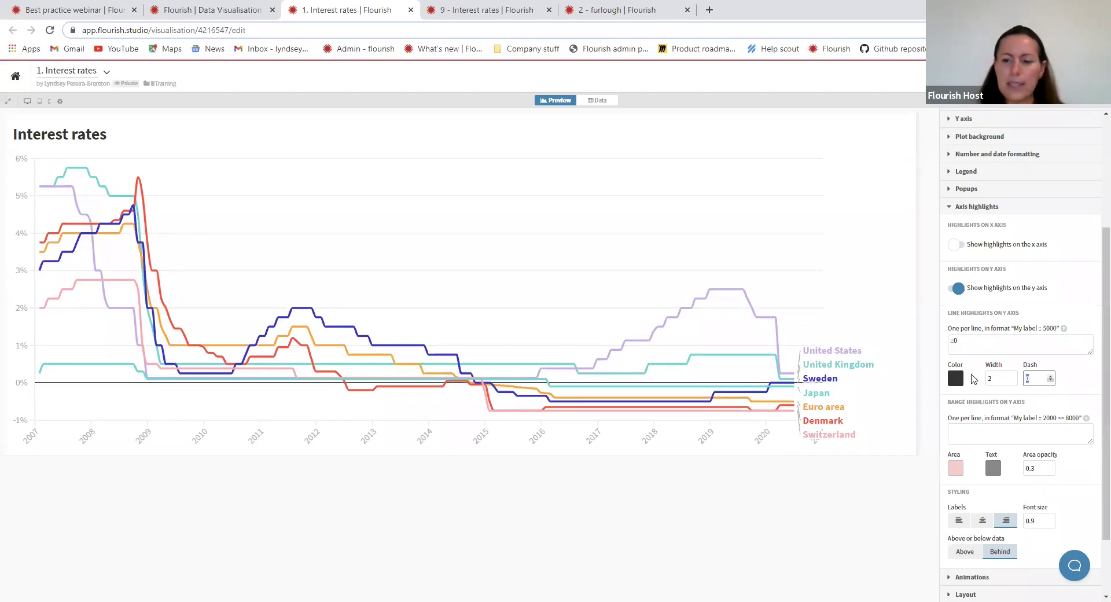
{"action": "left_click", "coordinate": [1013, 381]}
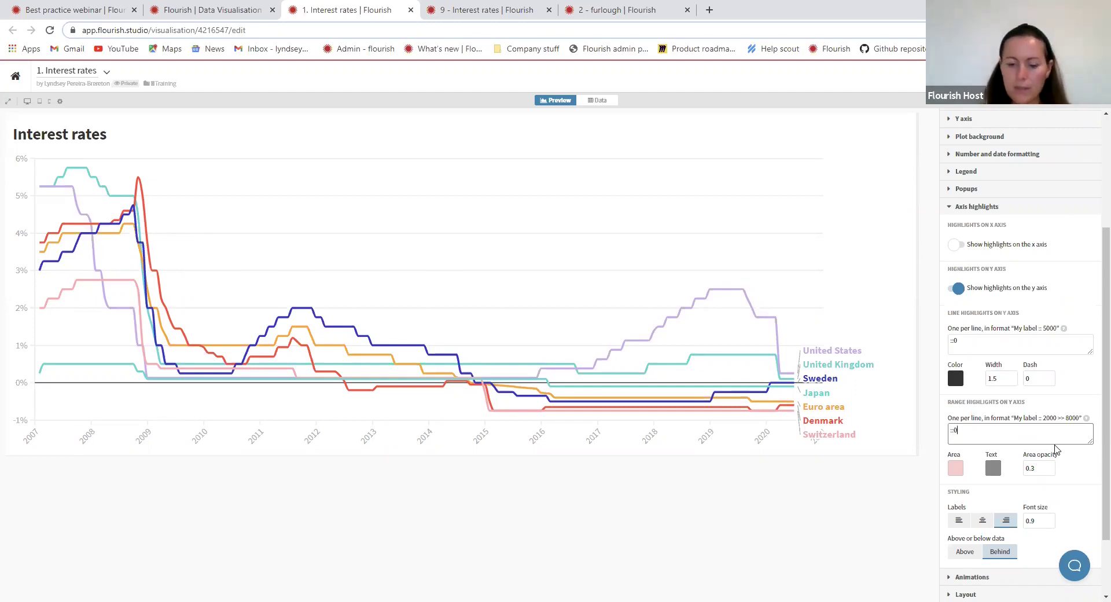
Add an unlabelled range highlight from 0 to -1 on the y axis (::0>>-1).
{"action": "type", "text": "-1"}
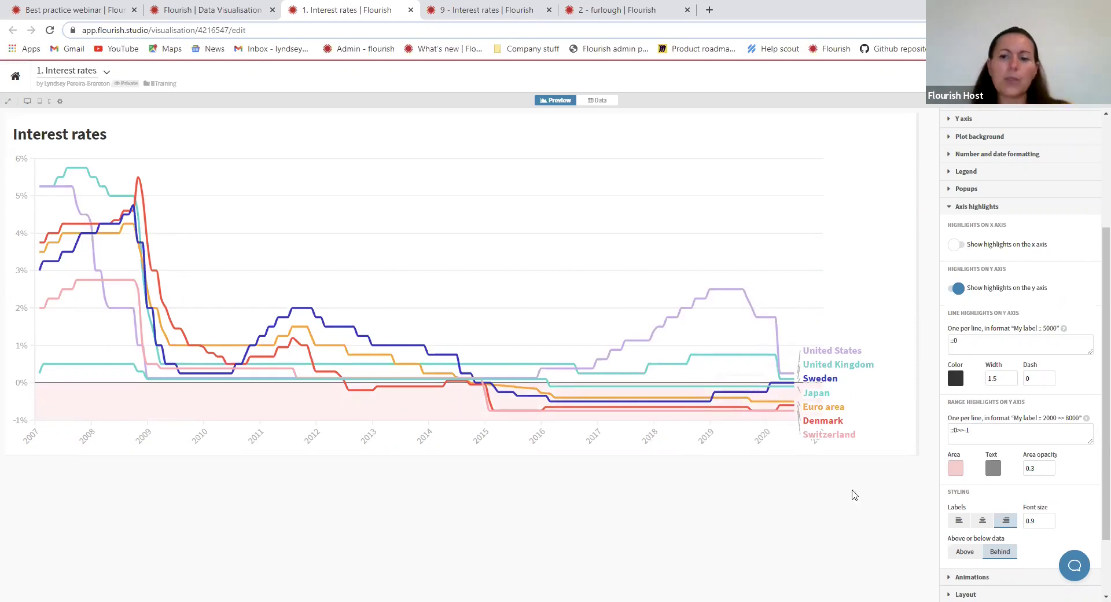
{"action": "left_click", "coordinate": [1017, 209]}
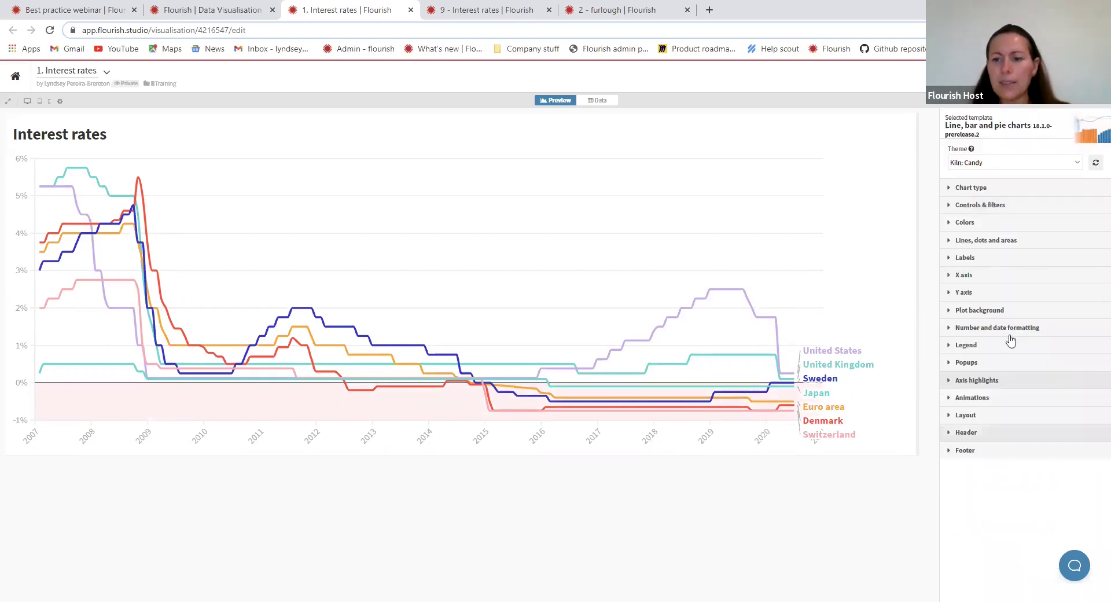
Set the line chart's grid mode to Grid of charts, splitting the countries into separate panels.
{"action": "left_click", "coordinate": [1005, 189]}
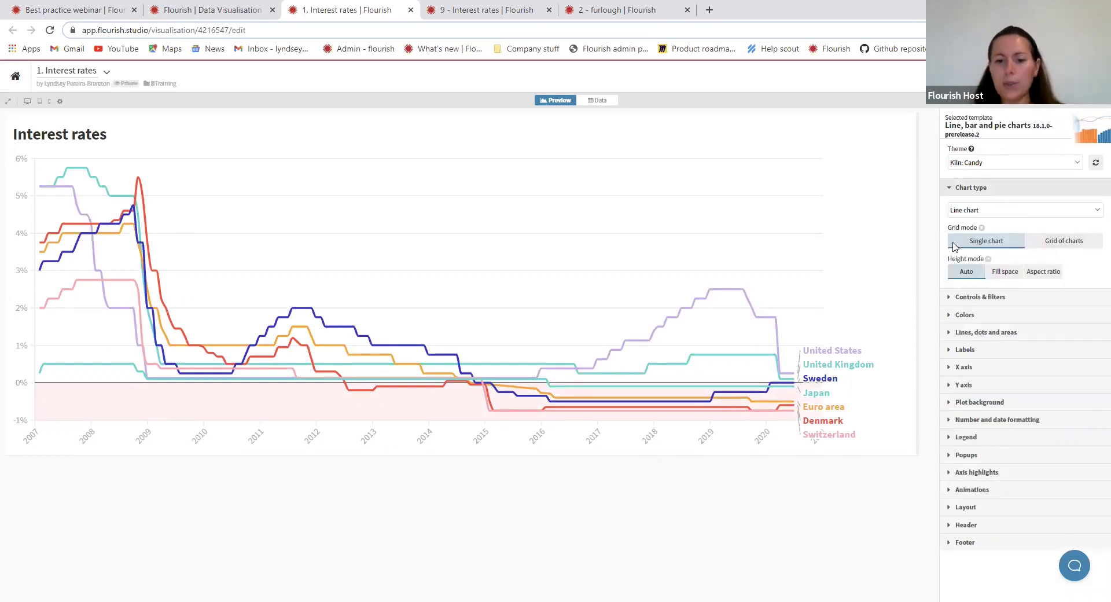
{"action": "left_click", "coordinate": [1054, 246]}
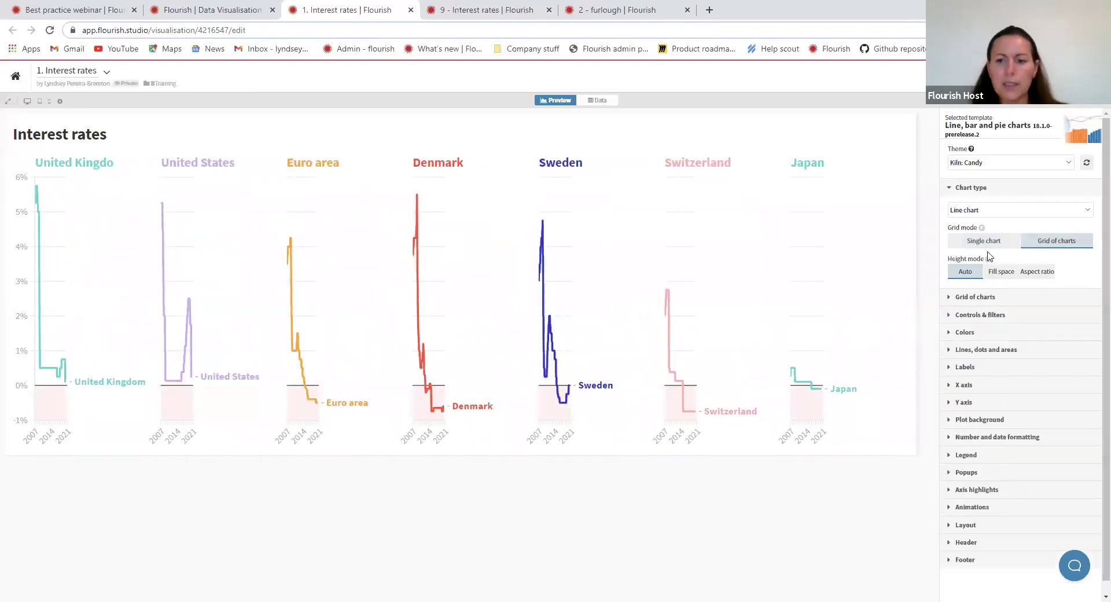
Turn off the labels on the lines and collapse the label and chart type settings.
{"action": "left_click", "coordinate": [987, 371]}
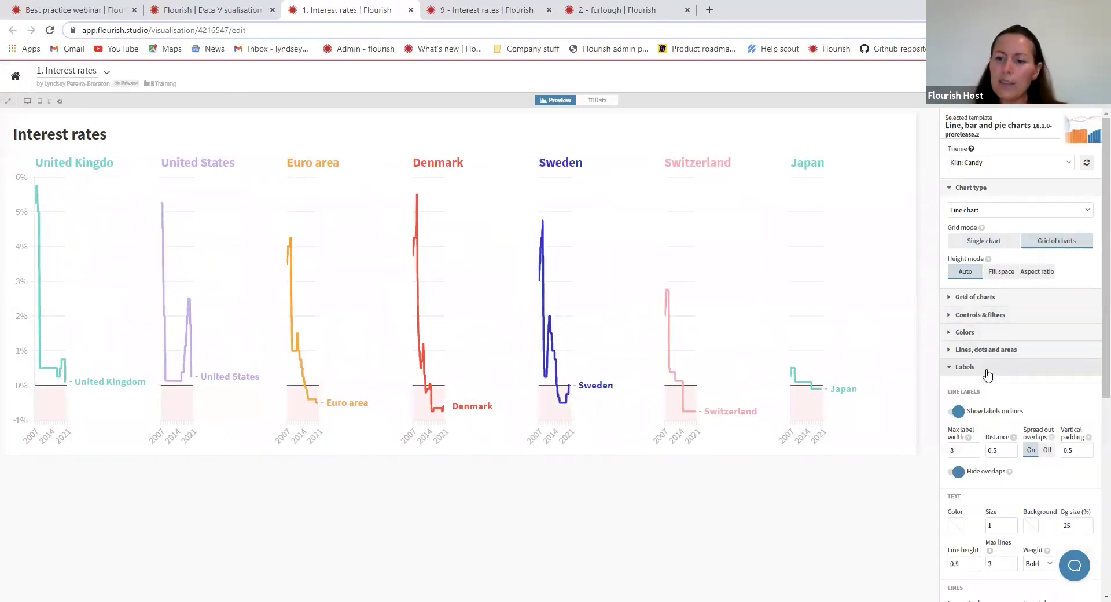
{"action": "left_click", "coordinate": [953, 412]}
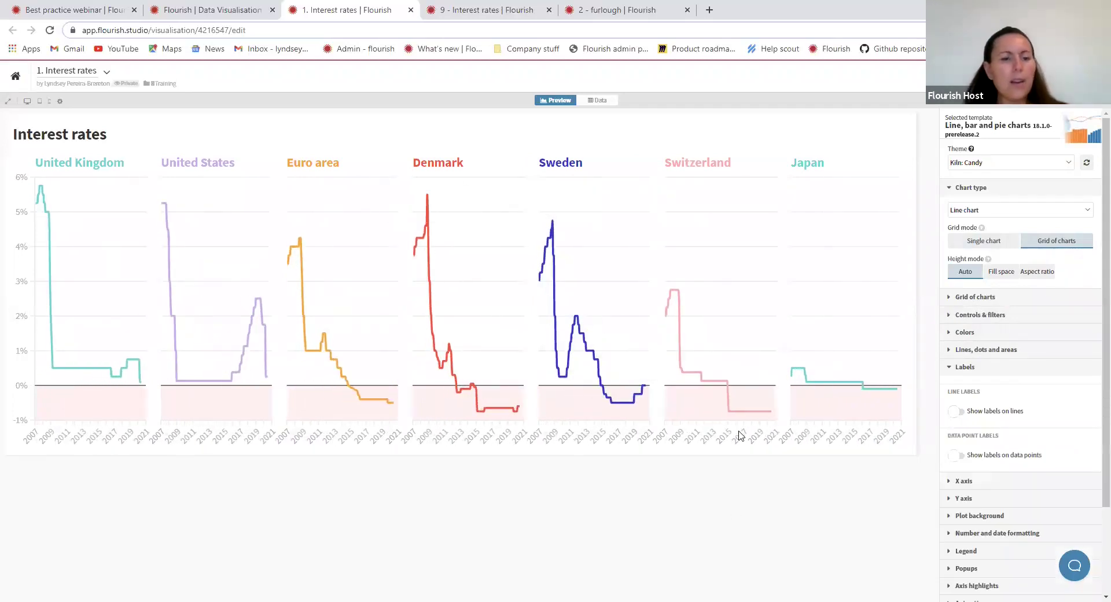
{"action": "left_click", "coordinate": [960, 367]}
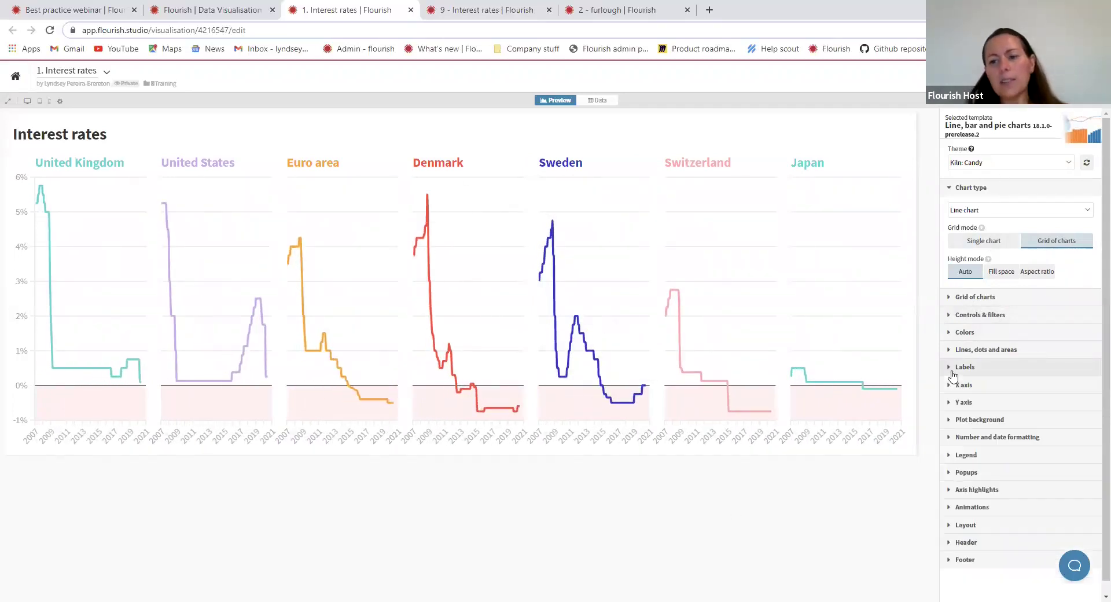
{"action": "left_click", "coordinate": [963, 188]}
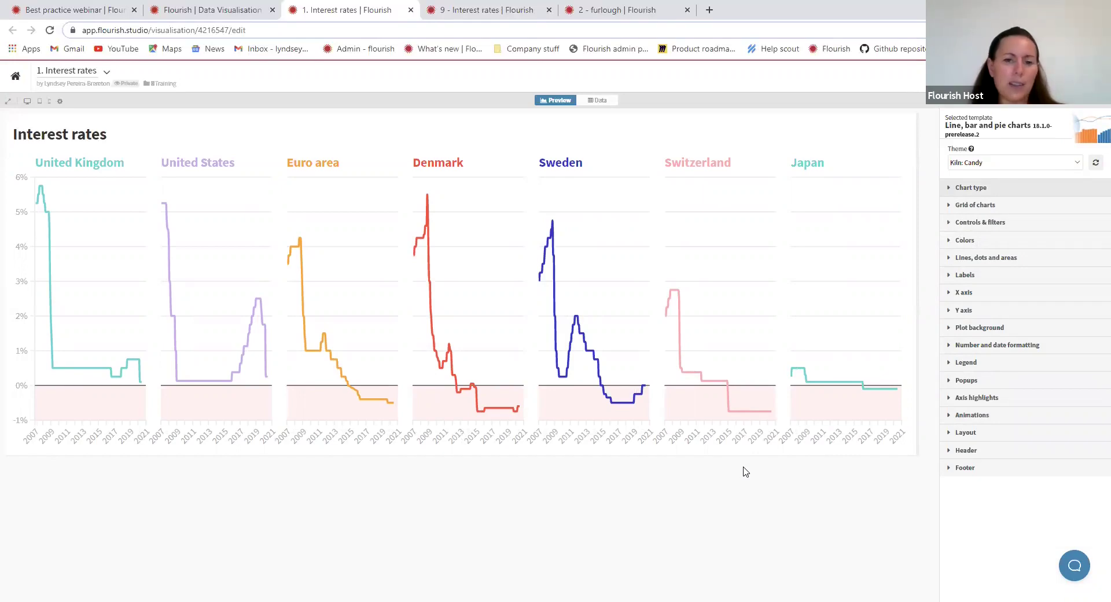
In the finished 9 - Interest rates chart, inspect the header title's text up to the colour span before the word "negative".
{"action": "left_click", "coordinate": [496, 13]}
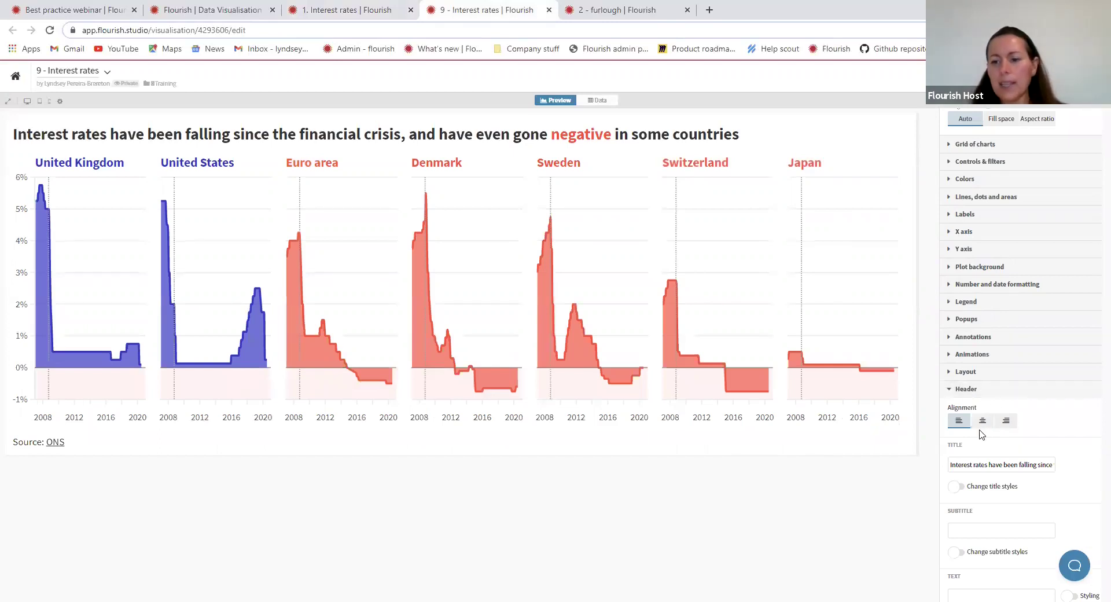
{"action": "scroll", "coordinate": [982, 434], "scroll_direction": "down", "scroll_amount": 2}
{"action": "scroll", "coordinate": [982, 435], "scroll_direction": "down", "scroll_amount": 1}
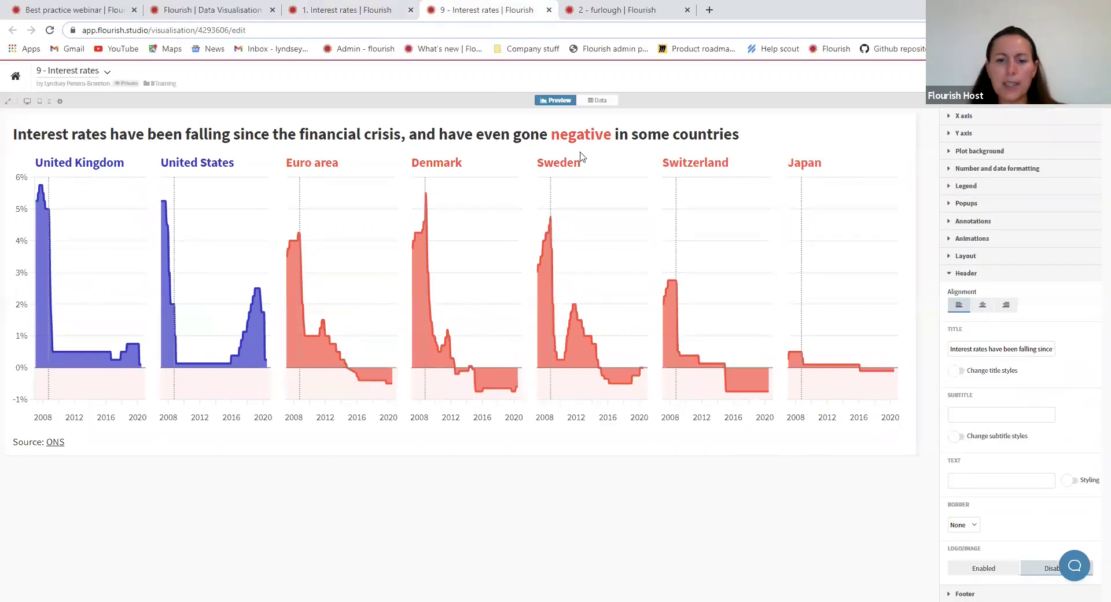
{"action": "left_click", "coordinate": [1000, 349]}
{"action": "key", "text": "Right"}
{"action": "key", "text": "Right"}
{"action": "key", "text": "Right"}
{"action": "key", "text": "Right"}
{"action": "key", "text": "Right"}
{"action": "key", "text": "Right"}
{"action": "key", "text": "Right"}
{"action": "key", "text": "Right"}
{"action": "key", "text": "Right"}
{"action": "key", "text": "Right"}
{"action": "key", "text": "Right"}
{"action": "key", "text": "Right"}
{"action": "key", "text": "Right"}
{"action": "key", "text": "Right"}
{"action": "key", "text": "Right"}
{"action": "key", "text": "Right"}
{"action": "key", "text": "Right"}
{"action": "key", "text": "Right"}
{"action": "key", "text": "Right"}
{"action": "key", "text": "Right"}
{"action": "key", "text": "Right"}
{"action": "key", "text": "Right"}
{"action": "key", "text": "Right"}
{"action": "key", "text": "Right"}
{"action": "key", "text": "Right"}
{"action": "key", "text": "Right"}
{"action": "key", "text": "Right"}
{"action": "key", "text": "Right"}
{"action": "key", "text": "Right"}
{"action": "key", "text": "Right"}
{"action": "key", "text": "Right"}
{"action": "key", "text": "Right"}
{"action": "key", "text": "Right"}
{"action": "key", "text": "Right"}
{"action": "key", "text": "Right"}
{"action": "key", "text": "Right"}
{"action": "key", "text": "Right"}
{"action": "key", "text": "Right"}
{"action": "key", "text": "Right"}
{"action": "key", "text": "Right"}
{"action": "key", "text": "Right"}
{"action": "key", "text": "Right"}
{"action": "key", "text": "Right"}
{"action": "key", "text": "Right"}
{"action": "key", "text": "Right"}
{"action": "key", "text": "Right"}
{"action": "key", "text": "Right"}
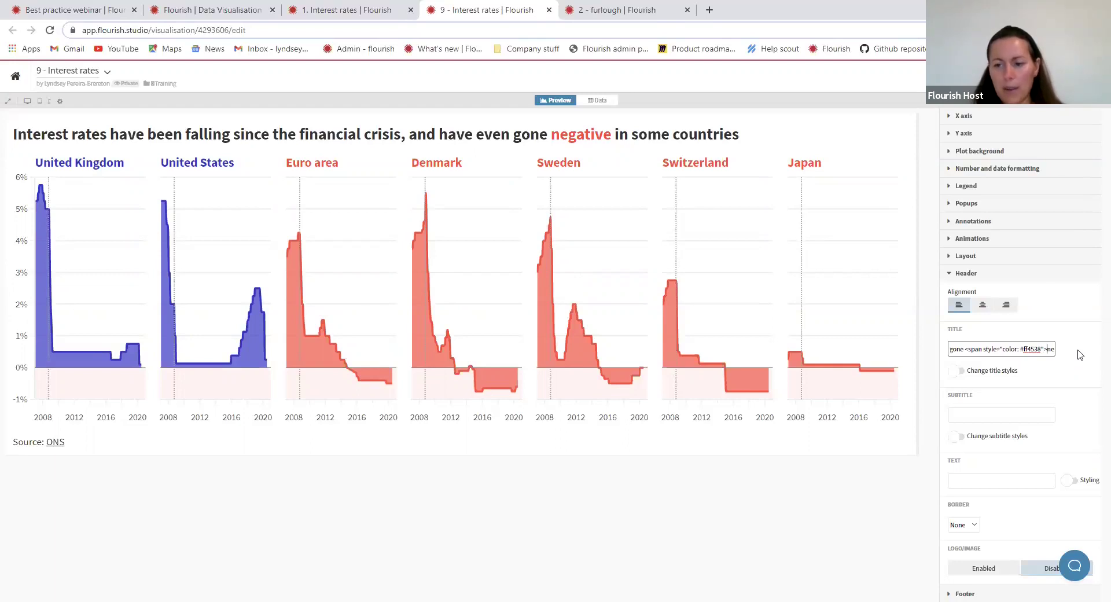
Select the opening colour span tag in the title to examine it, check the text that follows, and leave the title field.
{"action": "key", "text": "shift+Left"}
{"action": "key", "text": "shift+Left"}
{"action": "key", "text": "shift+Left"}
{"action": "key", "text": "shift+Left"}
{"action": "key", "text": "shift+Left"}
{"action": "key", "text": "shift+Left"}
{"action": "key", "text": "shift+Left"}
{"action": "key", "text": "shift+Left"}
{"action": "key", "text": "shift+Left"}
{"action": "key", "text": "shift+Left"}
{"action": "key", "text": "shift+Left"}
{"action": "key", "text": "shift+Left"}
{"action": "key", "text": "shift+Left"}
{"action": "key", "text": "shift+Left"}
{"action": "key", "text": "shift+Left"}
{"action": "key", "text": "shift+Left"}
{"action": "key", "text": "shift+Left"}
{"action": "key", "text": "shift+Left"}
{"action": "key", "text": "shift+Left"}
{"action": "key", "text": "shift+Left"}
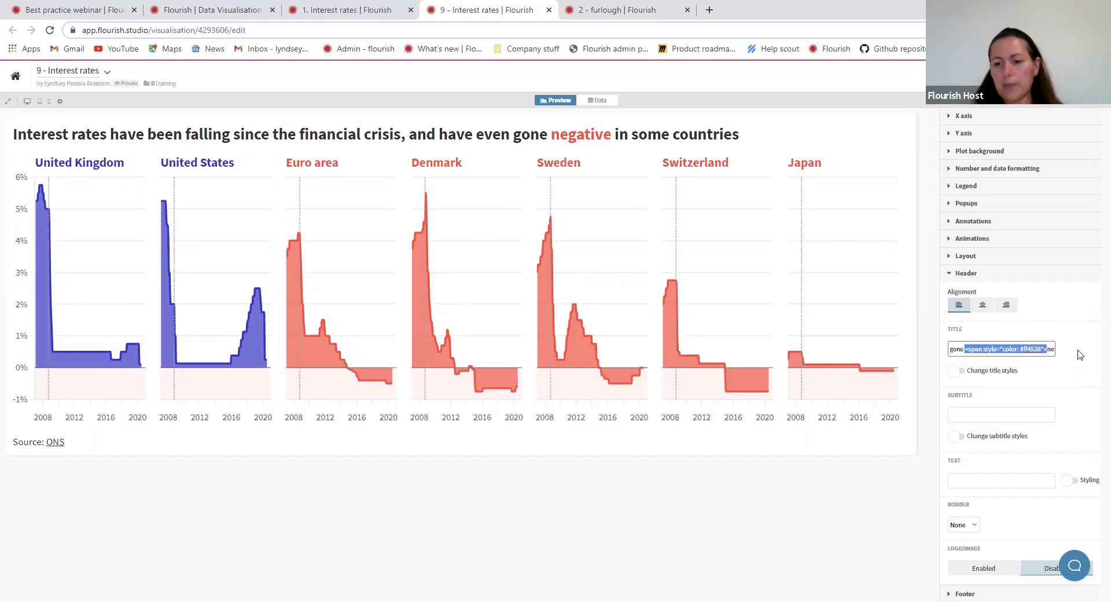
{"action": "key", "text": "Right"}
{"action": "key", "text": "Right"}
{"action": "key", "text": "Right"}
{"action": "key", "text": "Right"}
{"action": "key", "text": "Right"}
{"action": "key", "text": "Right"}
{"action": "key", "text": "Right"}
{"action": "key", "text": "Right"}
{"action": "key", "text": "Right"}
{"action": "key", "text": "Right"}
{"action": "key", "text": "Right"}
{"action": "key", "text": "Right"}
{"action": "key", "text": "Right"}
{"action": "key", "text": "Right"}
{"action": "key", "text": "Right"}
{"action": "key", "text": "Right"}
{"action": "key", "text": "Right"}
{"action": "key", "text": "Right"}
{"action": "key", "text": "Right"}
{"action": "key", "text": "Right"}
{"action": "left_click", "coordinate": [659, 497]}
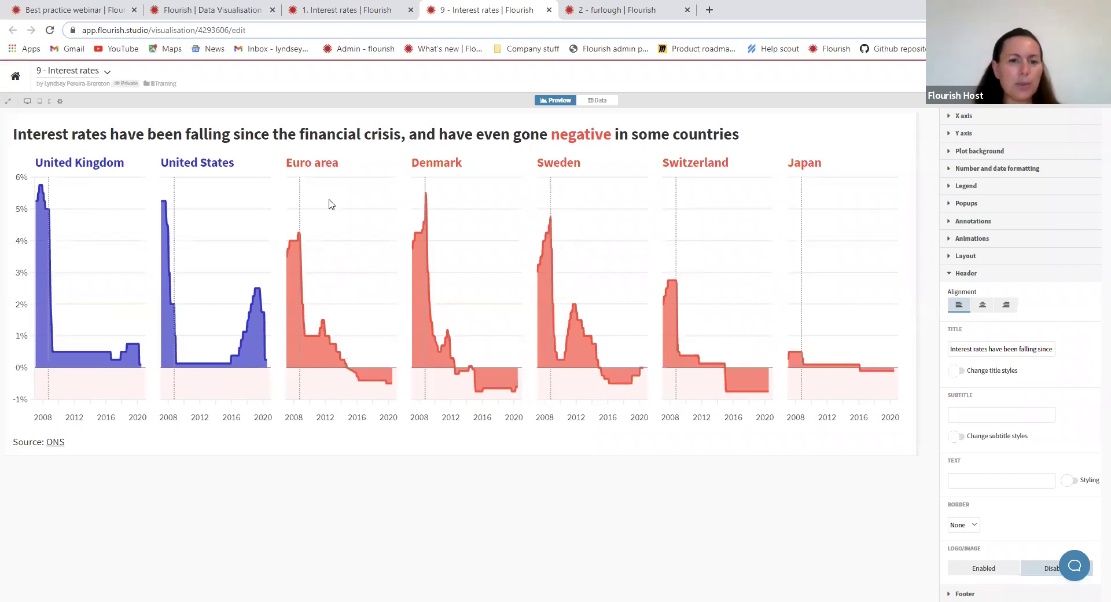
Return to the story, advance to the Killer chart slide and review its Story, Chart type, Numeric, Colour and Labels explanations.
{"action": "left_click", "coordinate": [203, 11]}
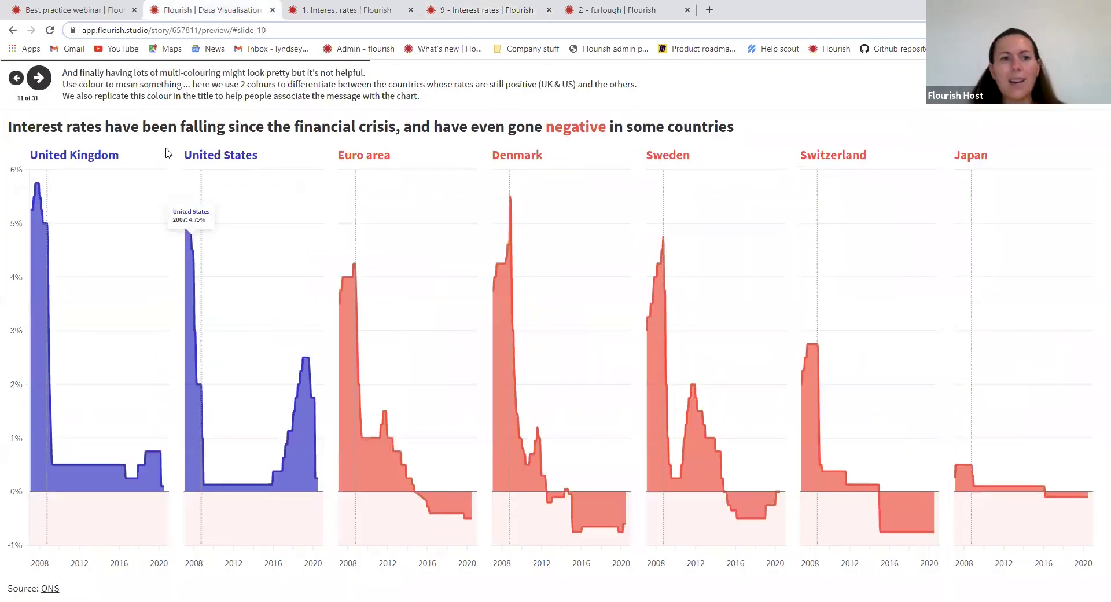
{"action": "left_click", "coordinate": [38, 79]}
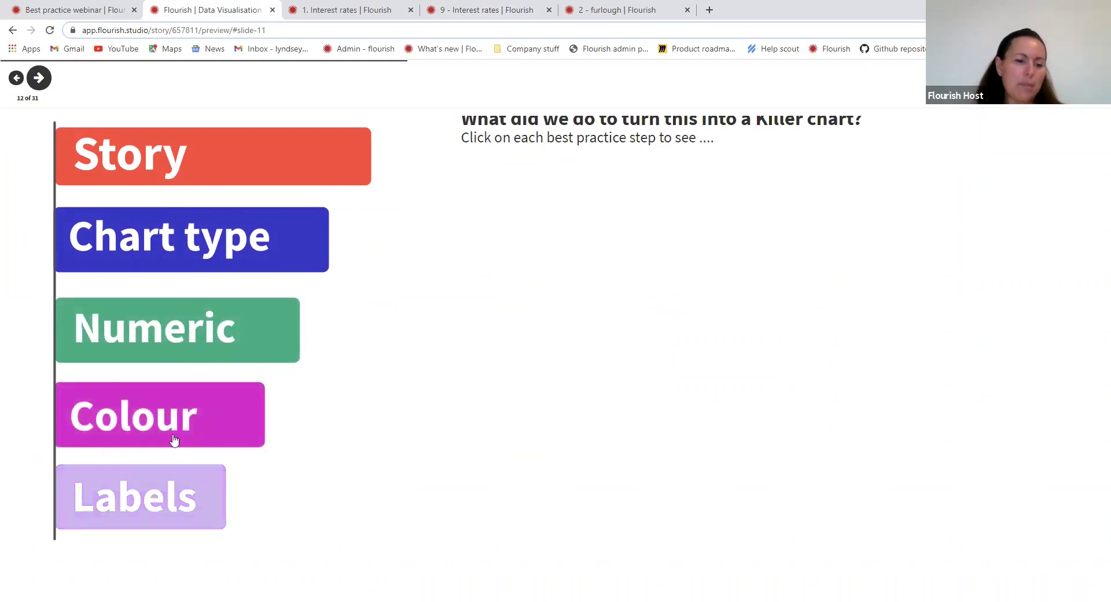
{"action": "left_click", "coordinate": [145, 159]}
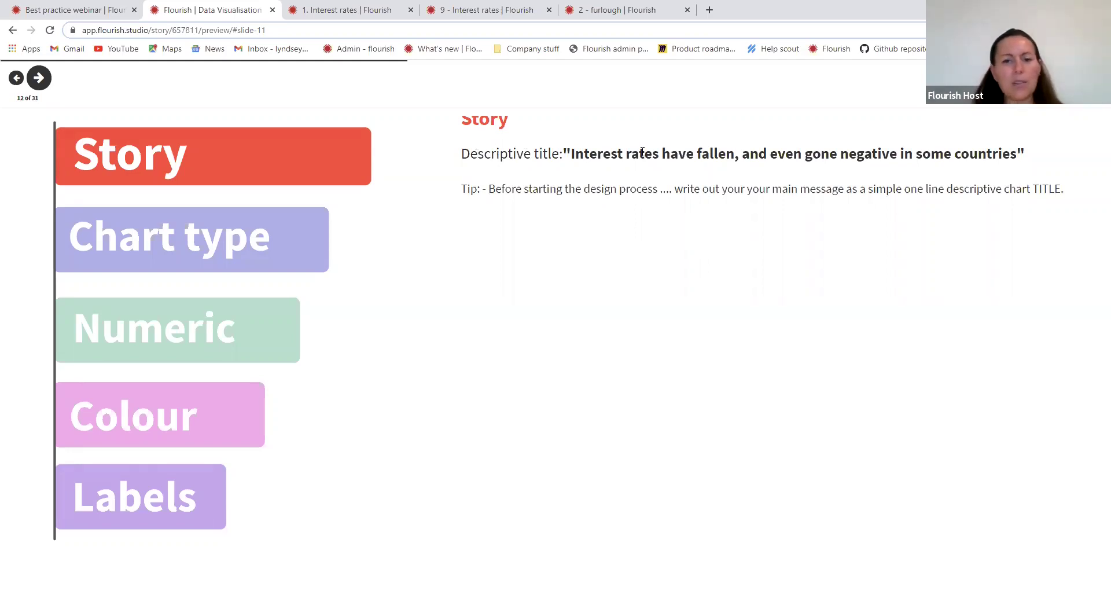
{"action": "left_click", "coordinate": [221, 233]}
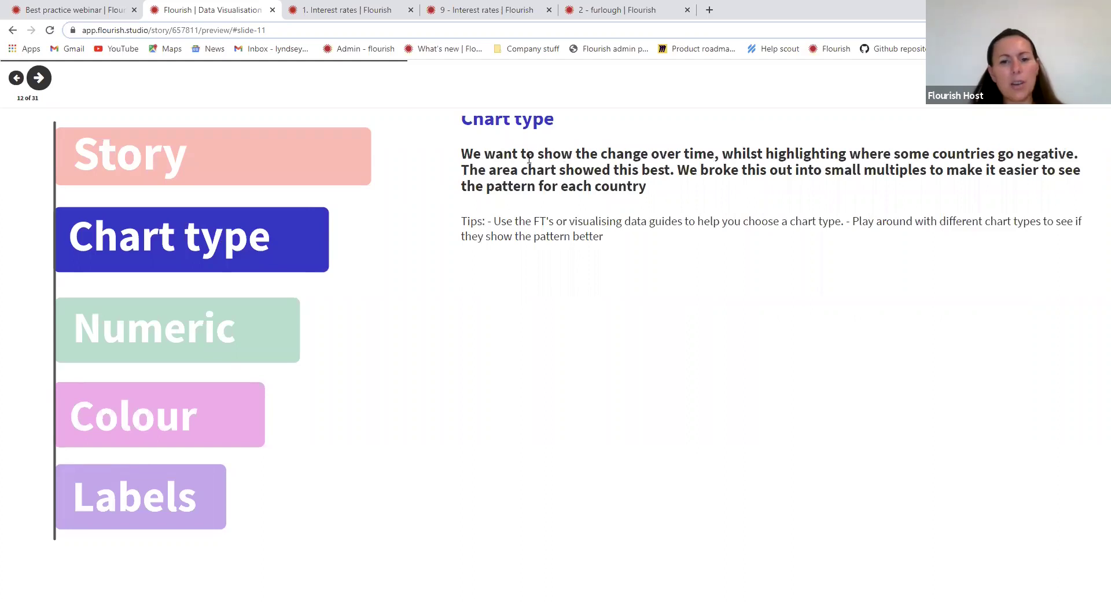
{"action": "left_click", "coordinate": [168, 351]}
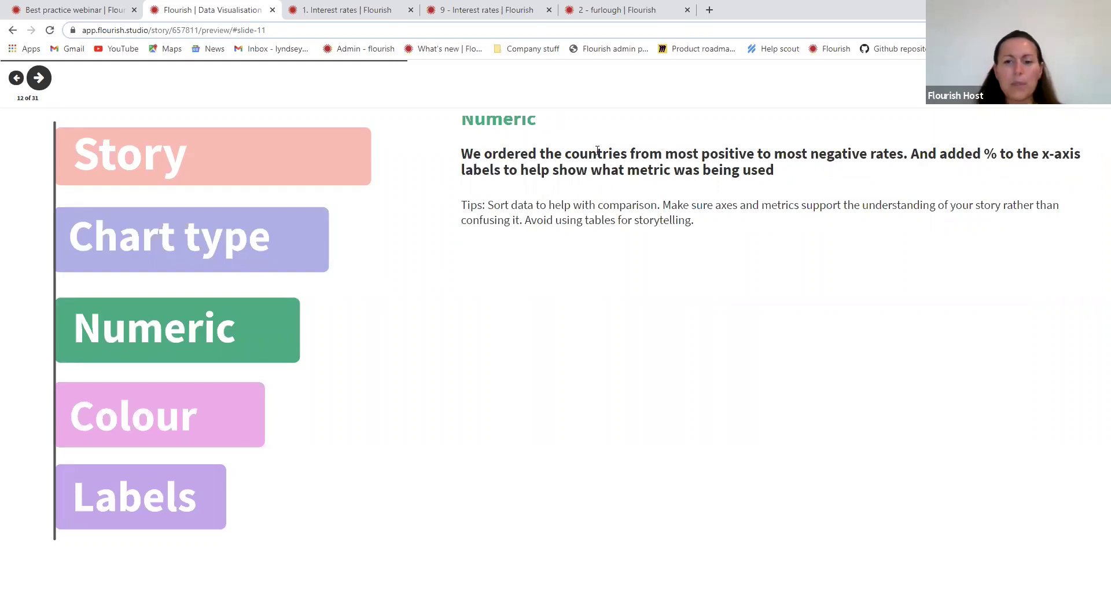
{"action": "left_click", "coordinate": [158, 425]}
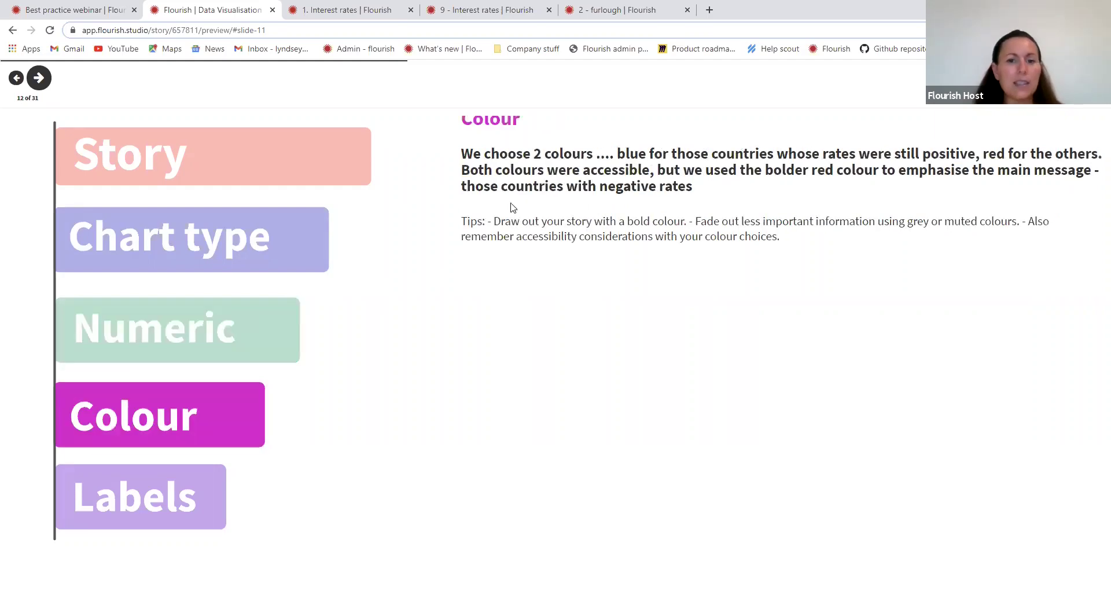
{"action": "left_click", "coordinate": [149, 511]}
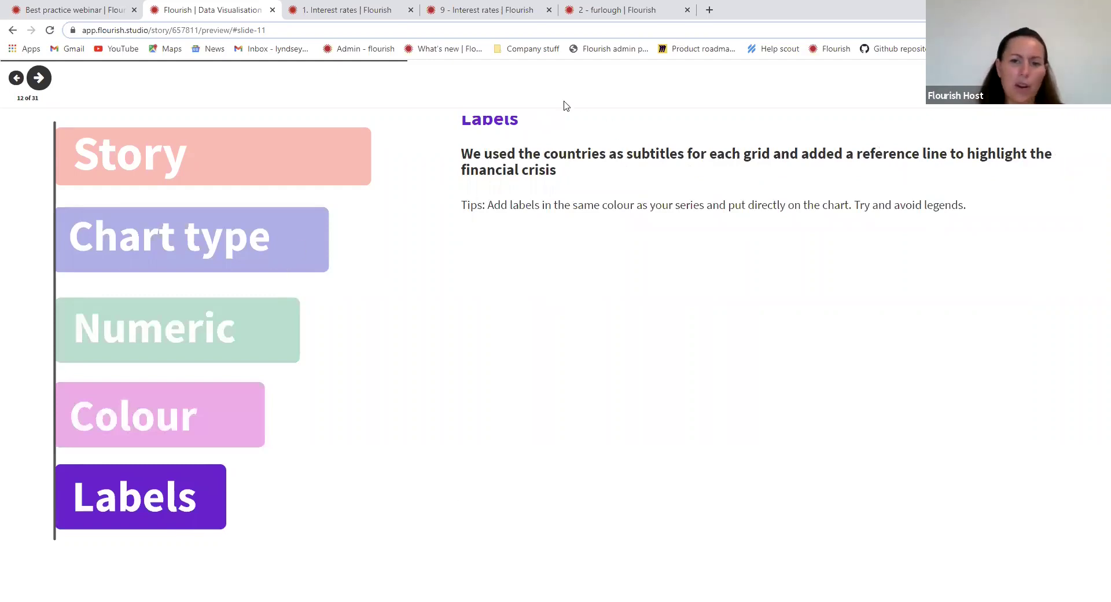
{"action": "left_click", "coordinate": [408, 129]}
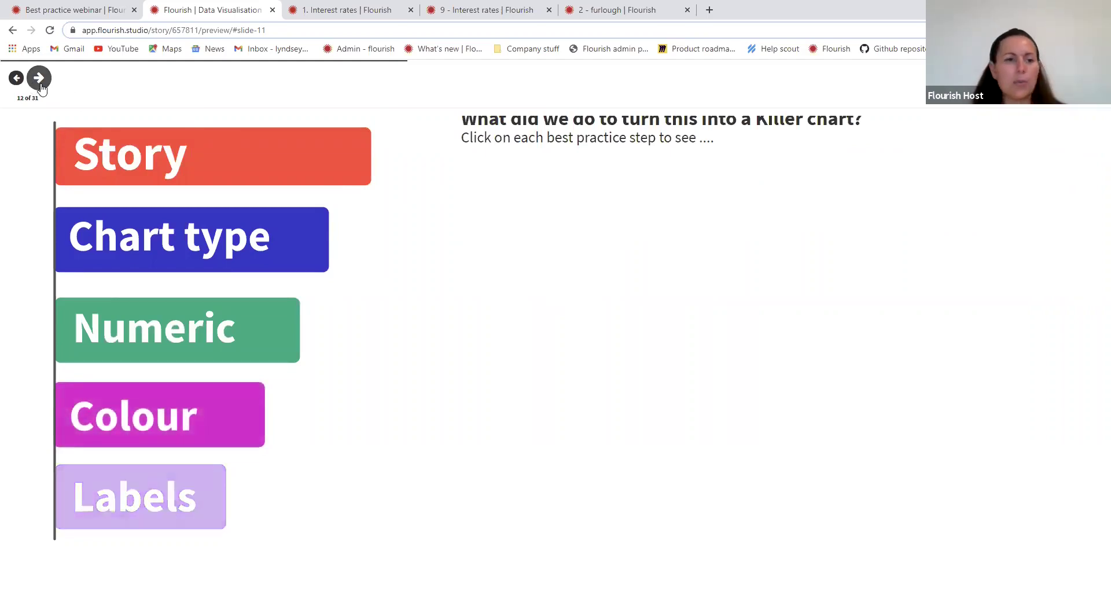
Advance through the Bar Charts slides on furloughed hours, from the descriptive title and region ordering to the reference line slide.
{"action": "left_click", "coordinate": [40, 84]}
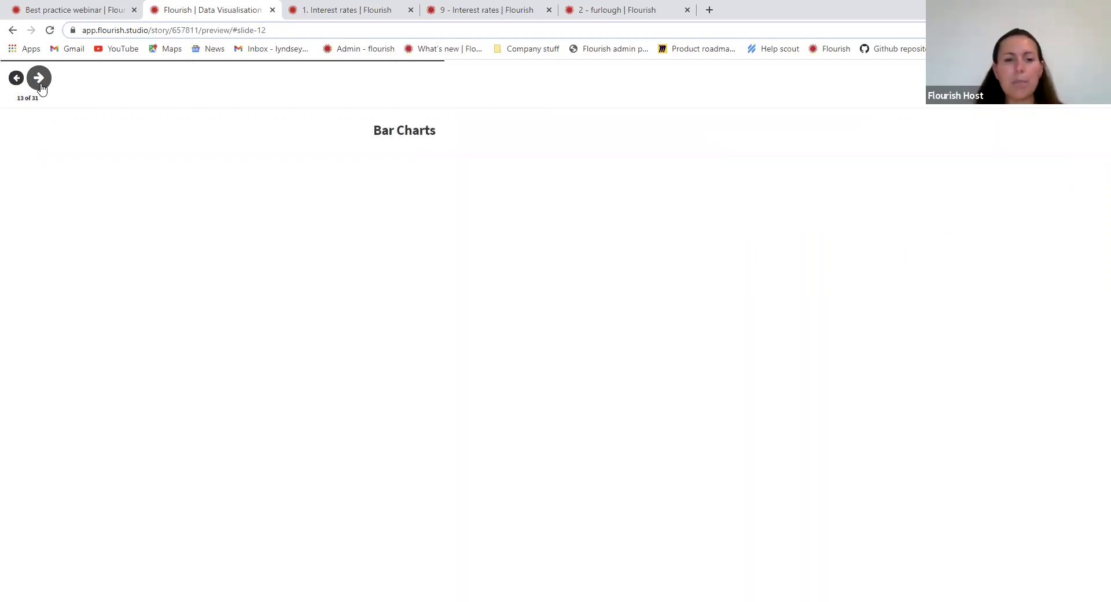
{"action": "left_click", "coordinate": [40, 81]}
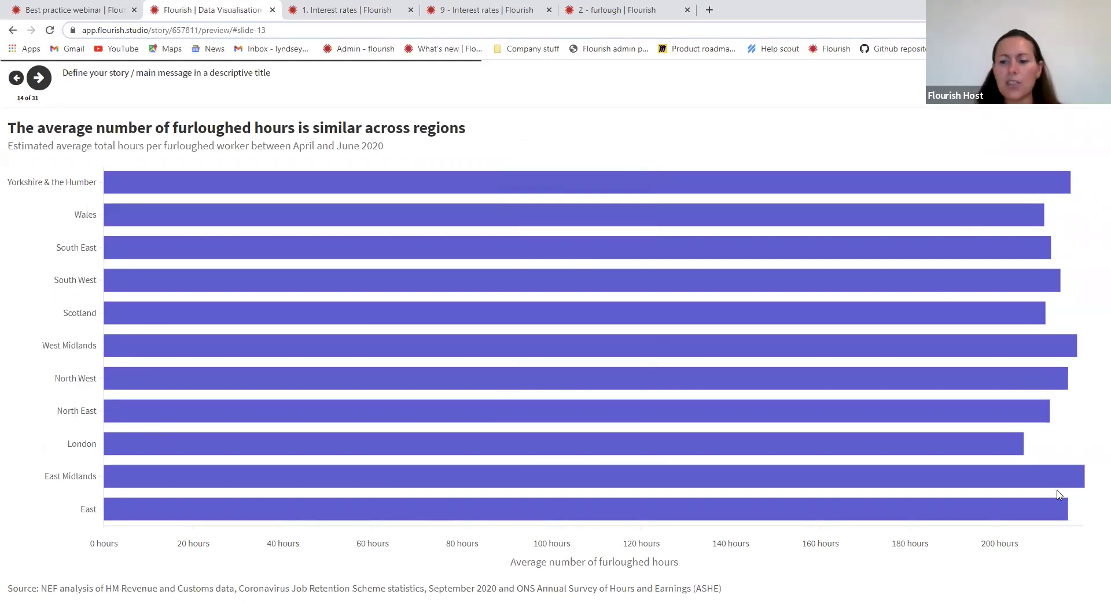
{"action": "left_click", "coordinate": [39, 80]}
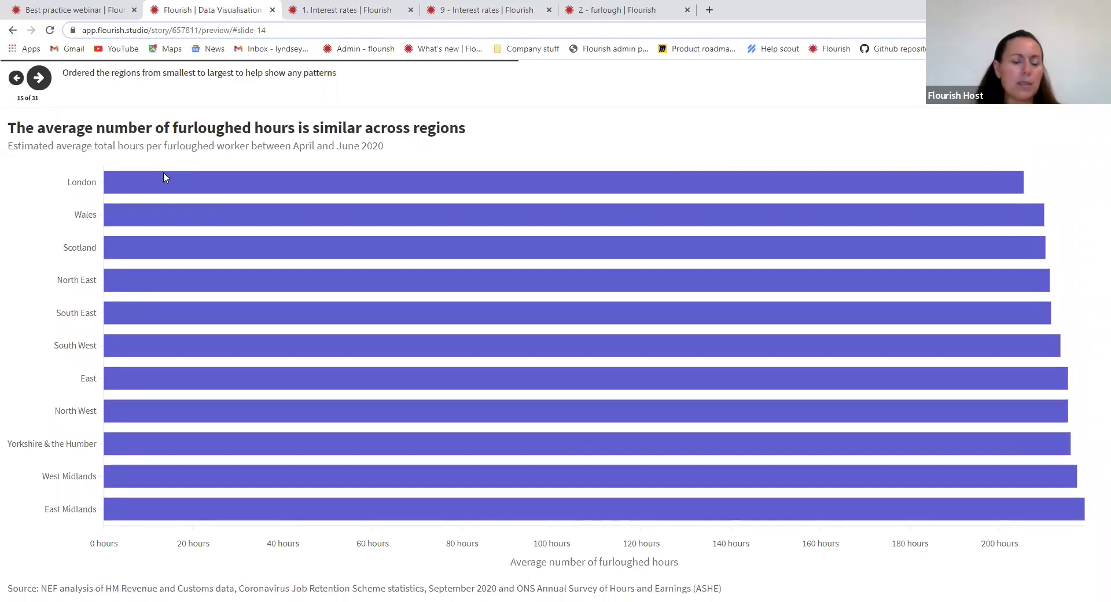
{"action": "mouse_move", "coordinate": [167, 181]}
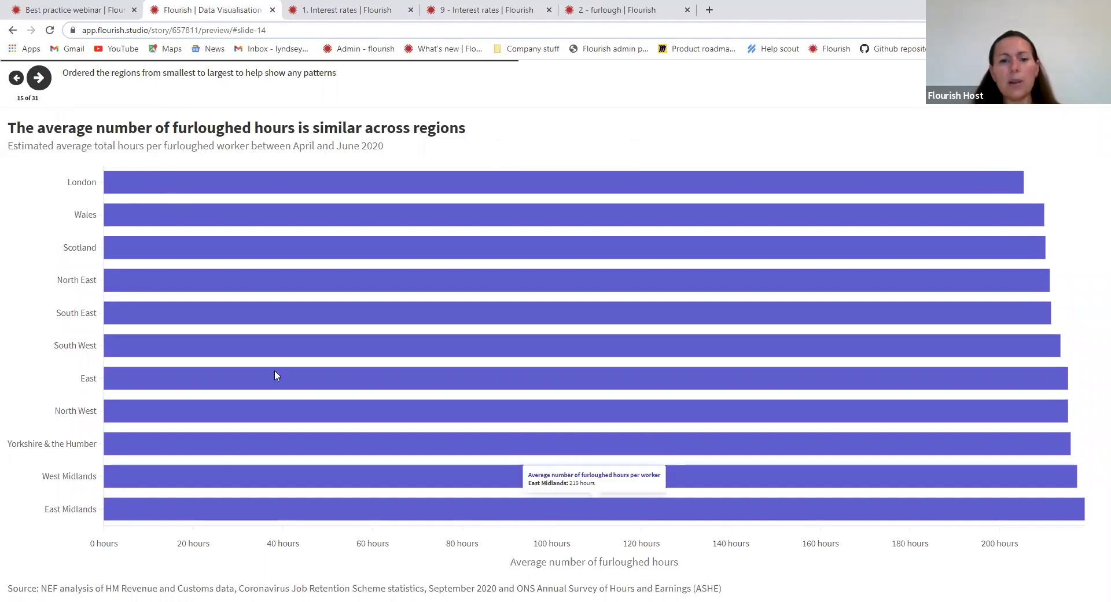
{"action": "mouse_move", "coordinate": [307, 185]}
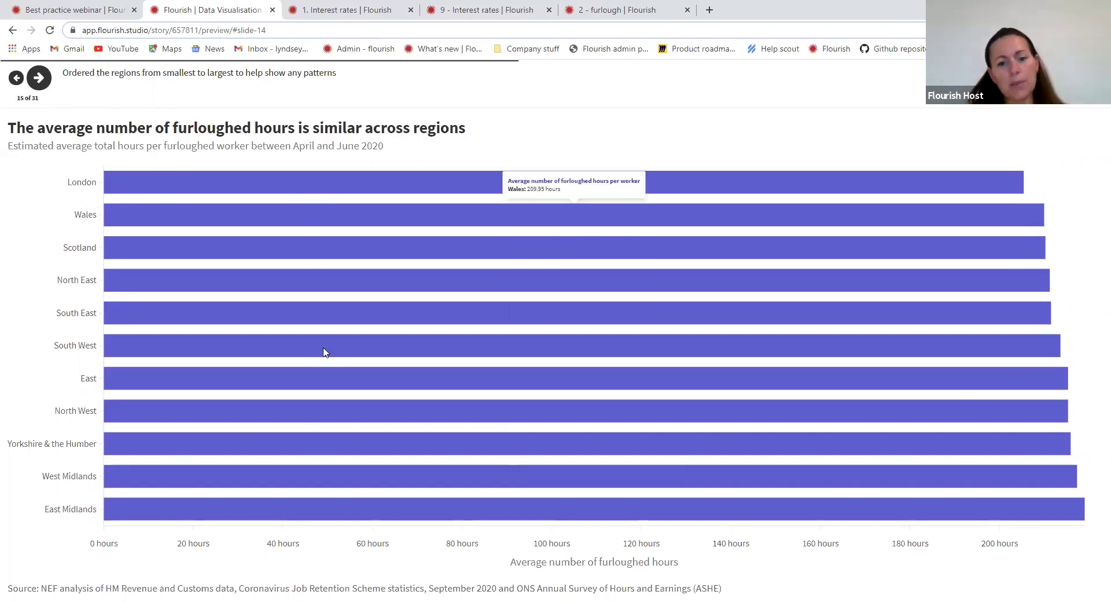
{"action": "left_click", "coordinate": [43, 86]}
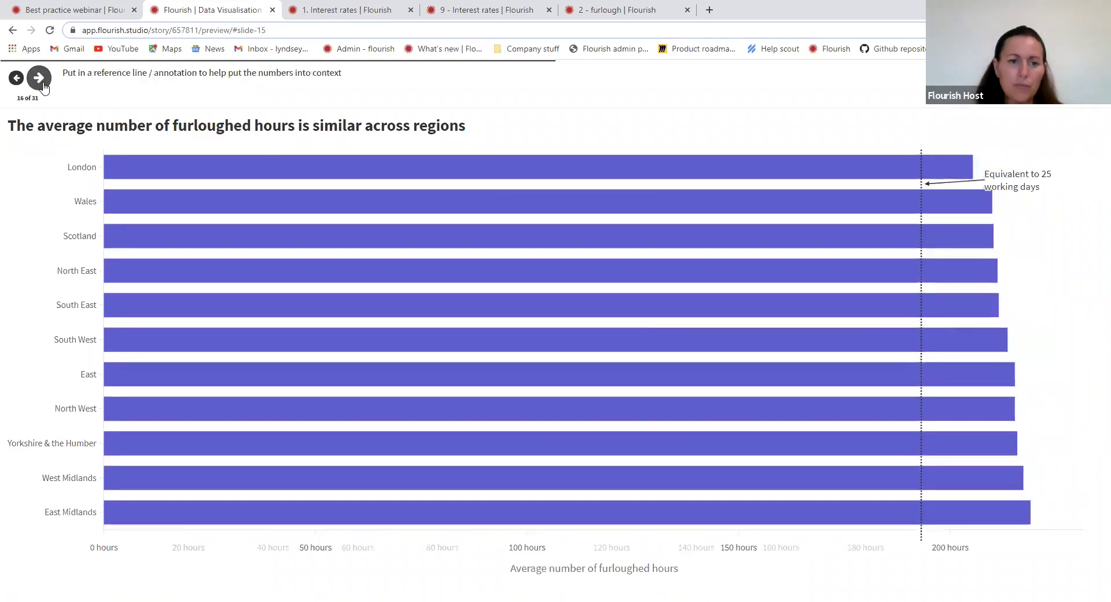